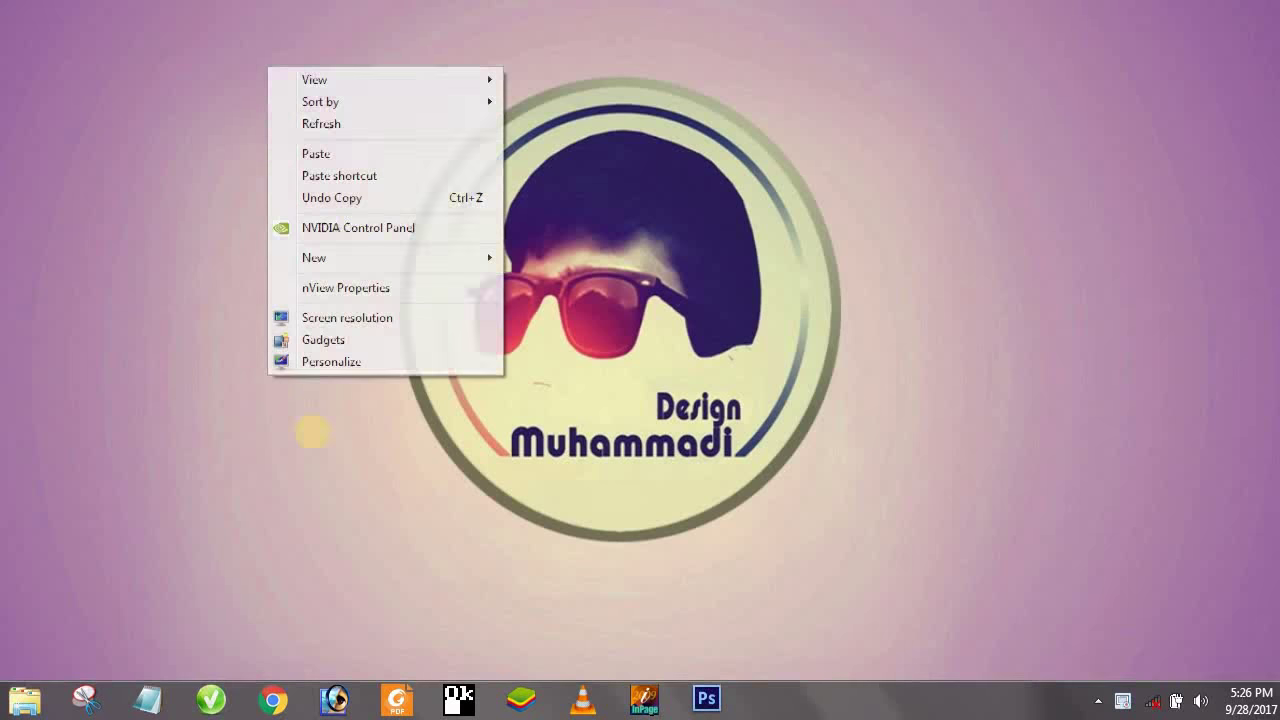
Launch Photoshop CS6 and dismiss the sniffer_gpu crash report.
click(389, 124)
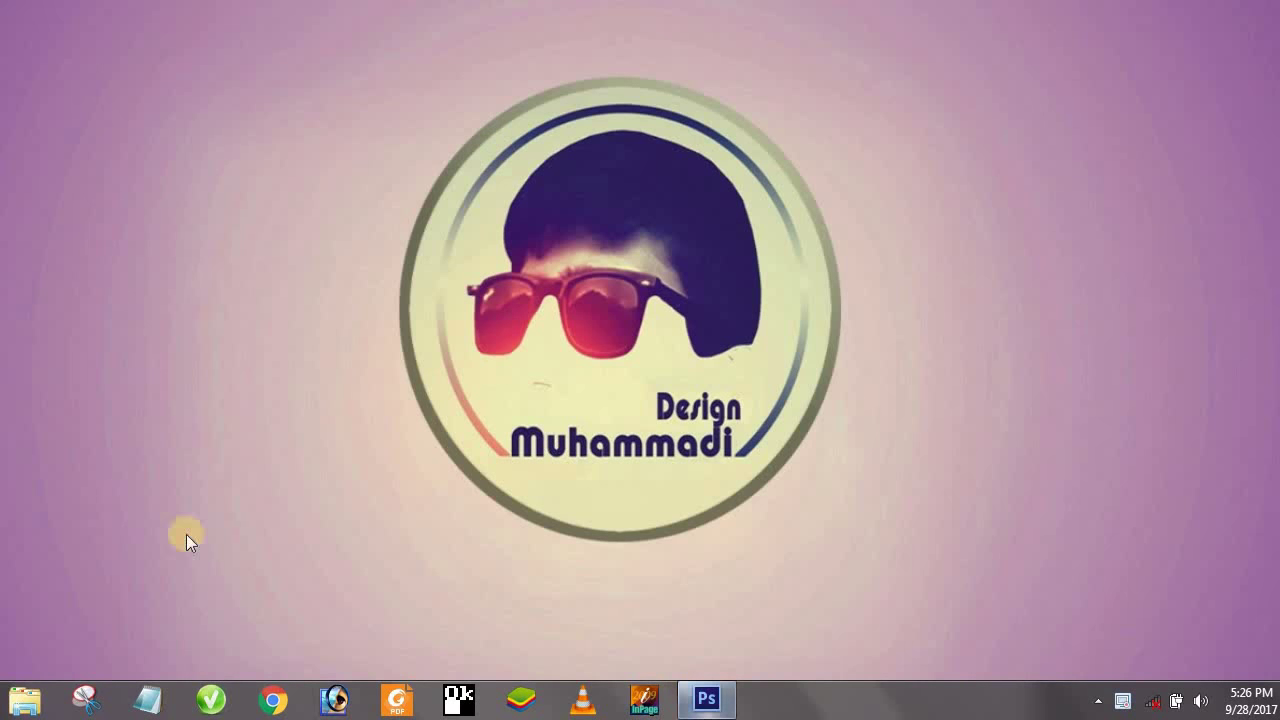
click(25, 700)
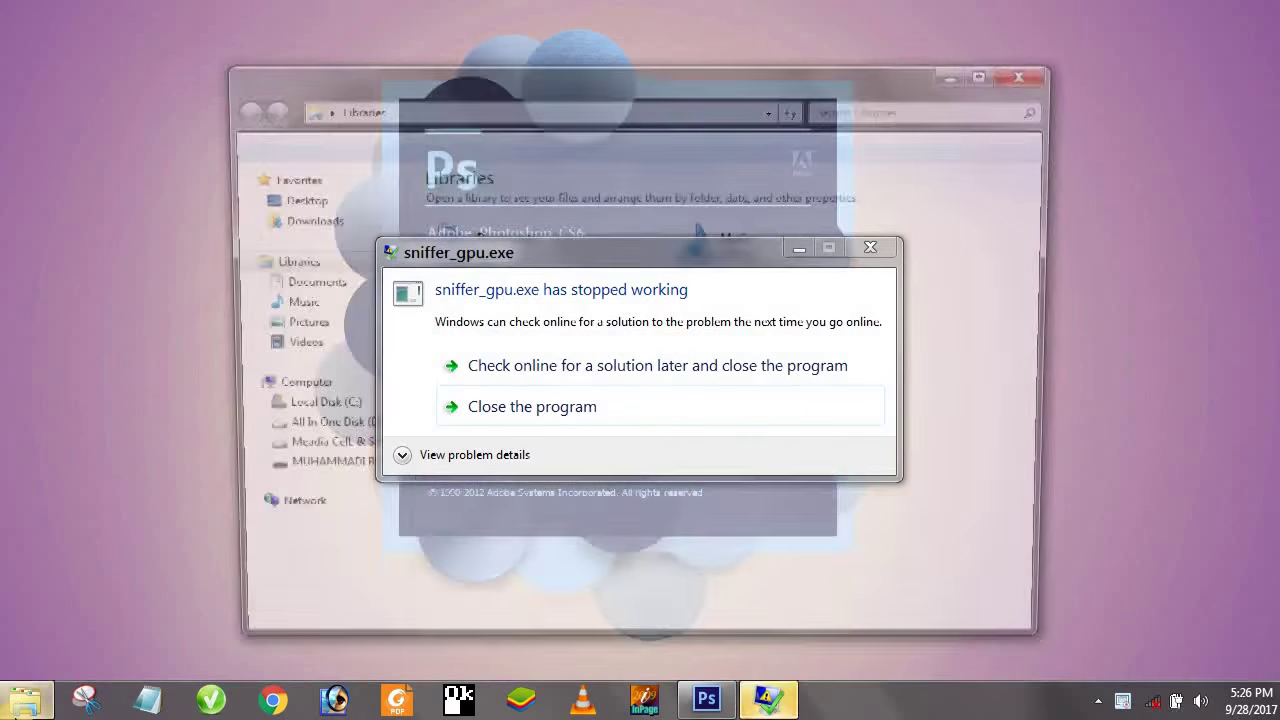
click(625, 412)
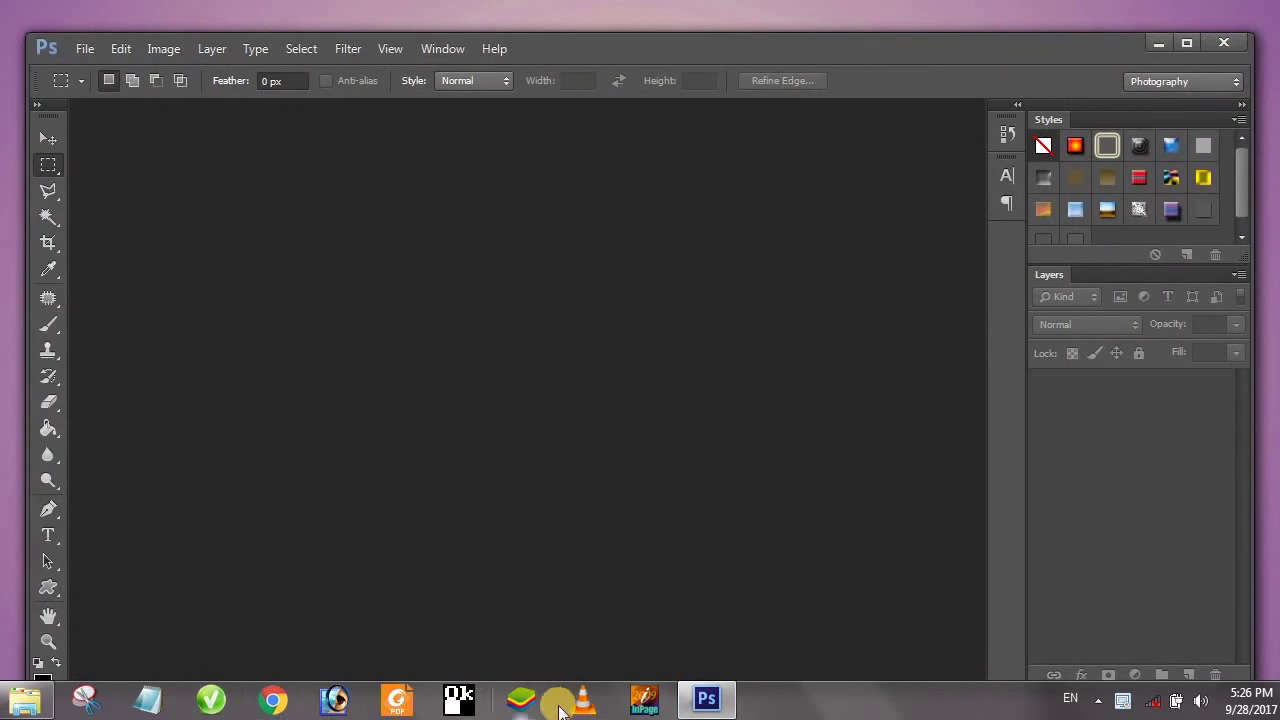
Drag the candle image from the E: drive into Photoshop to open it.
click(710, 702)
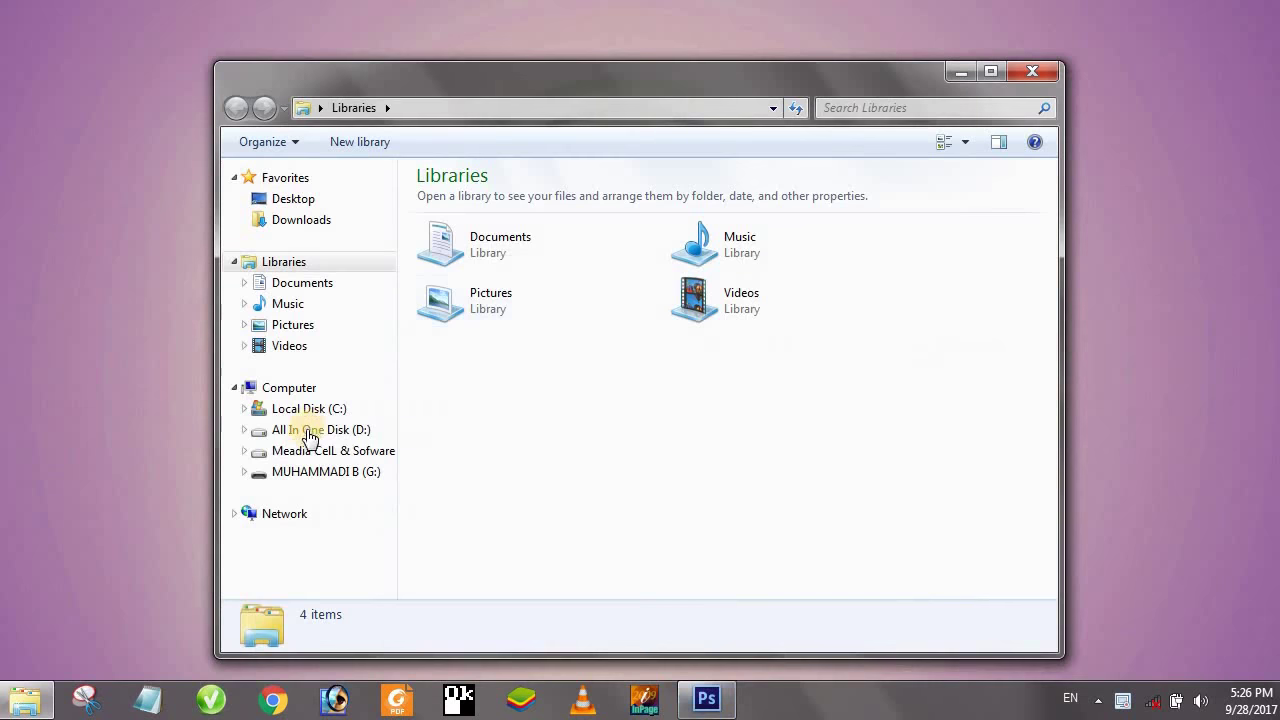
click(318, 388)
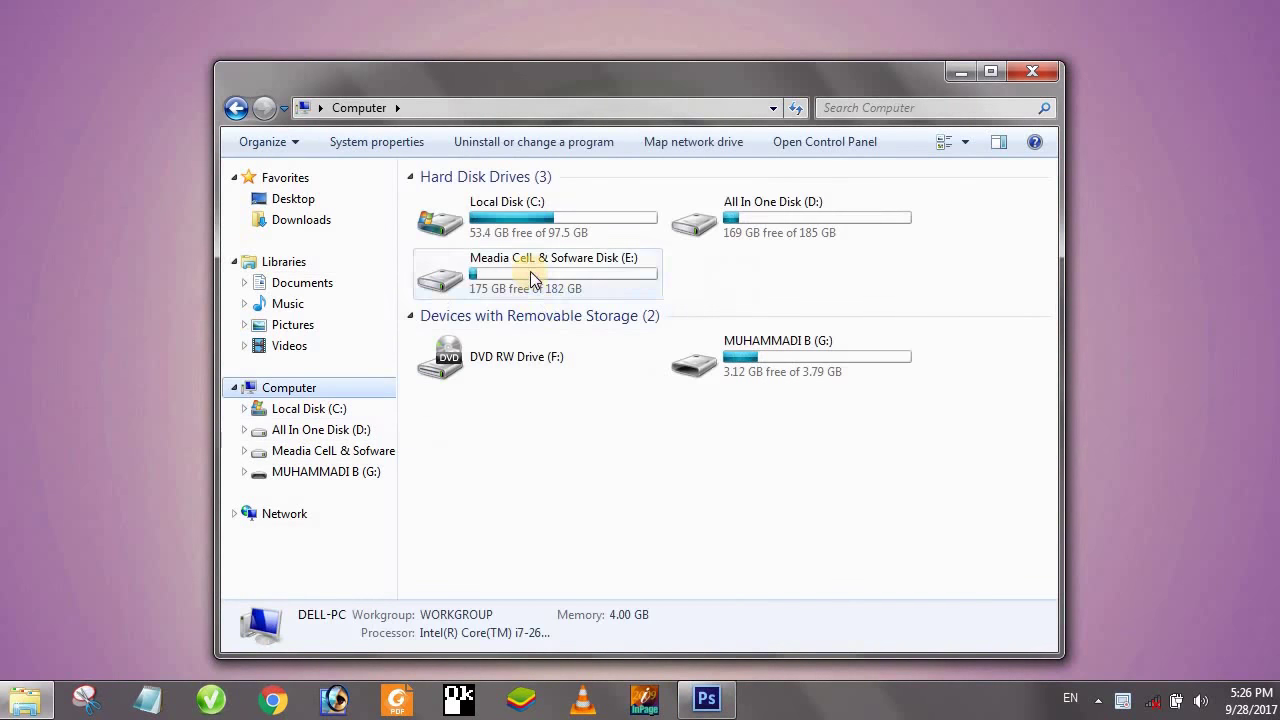
double_click(530, 271)
drag(541, 300, 692, 484)
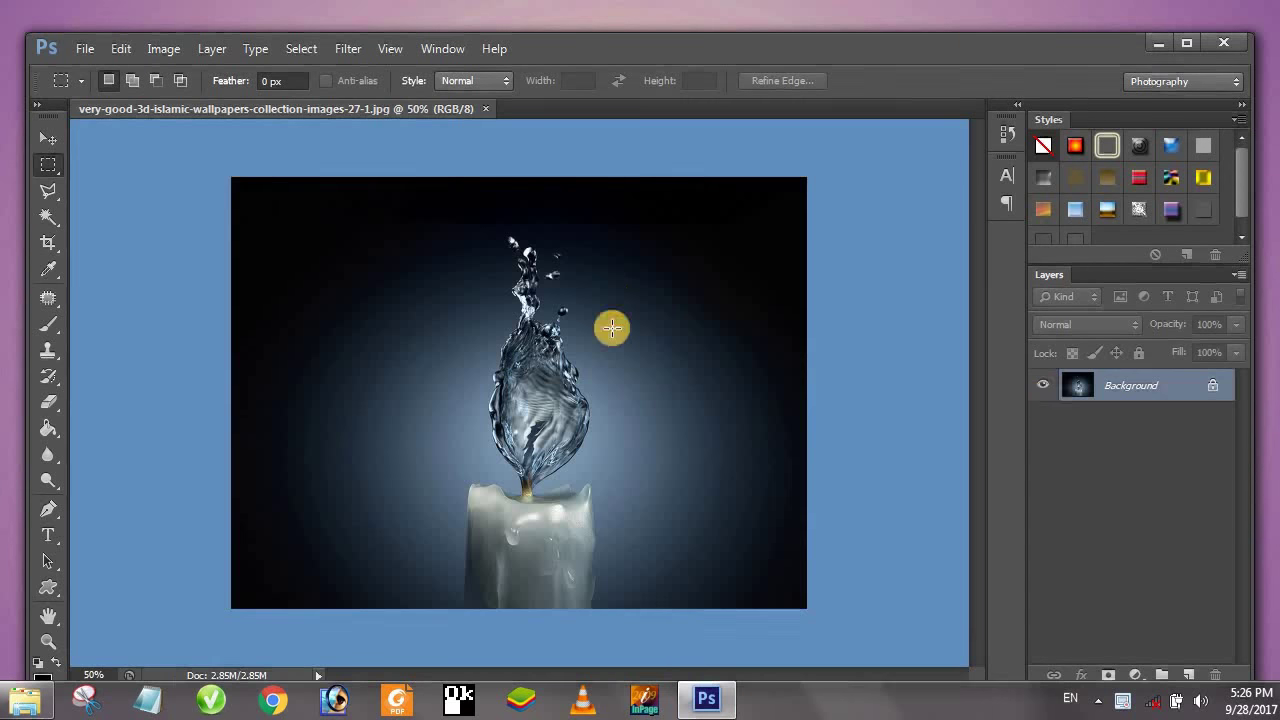
Unlock the Background as Layer 0, then undo an accidental grouping into Group 1.
double_click(1199, 387)
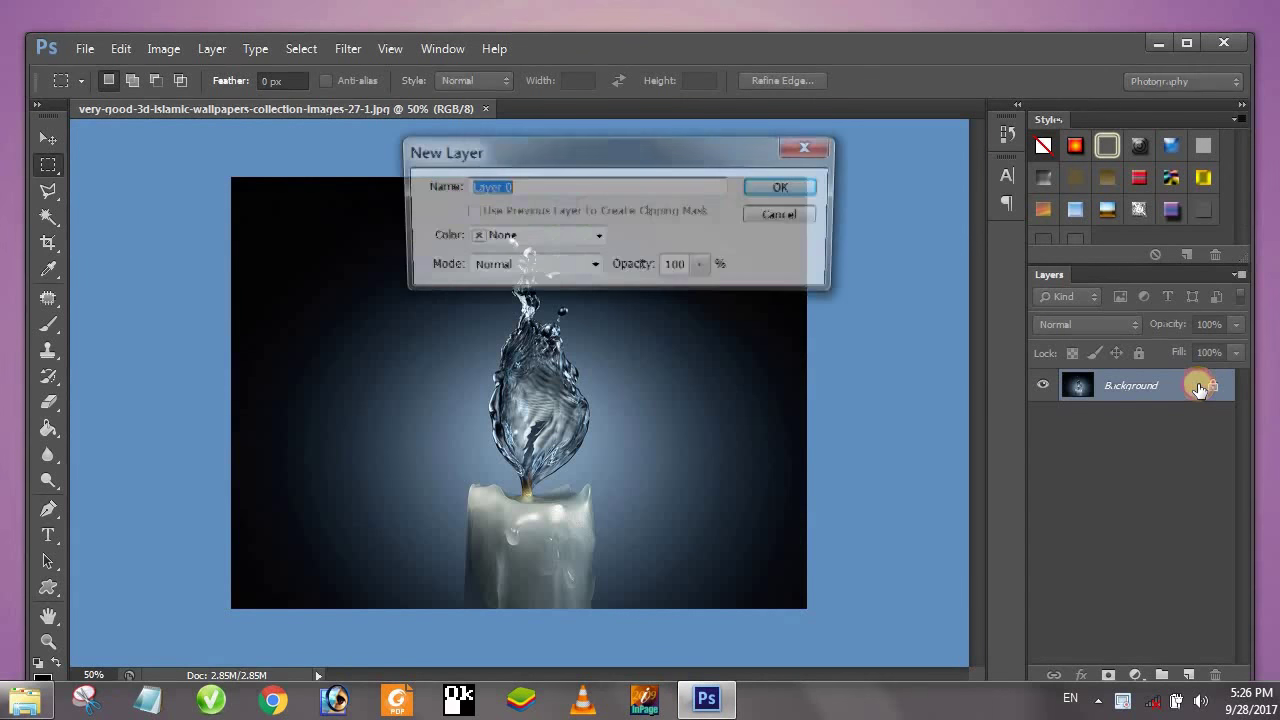
key(Return)
right_click(1199, 388)
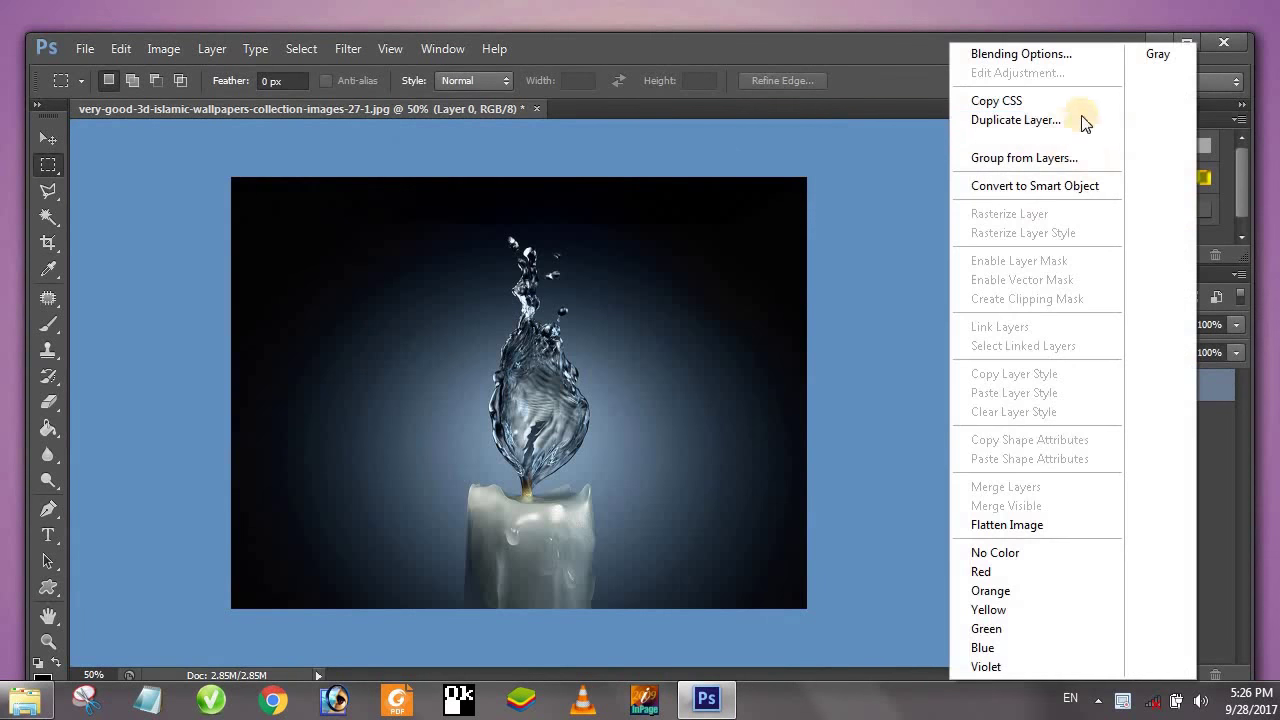
click(1072, 163)
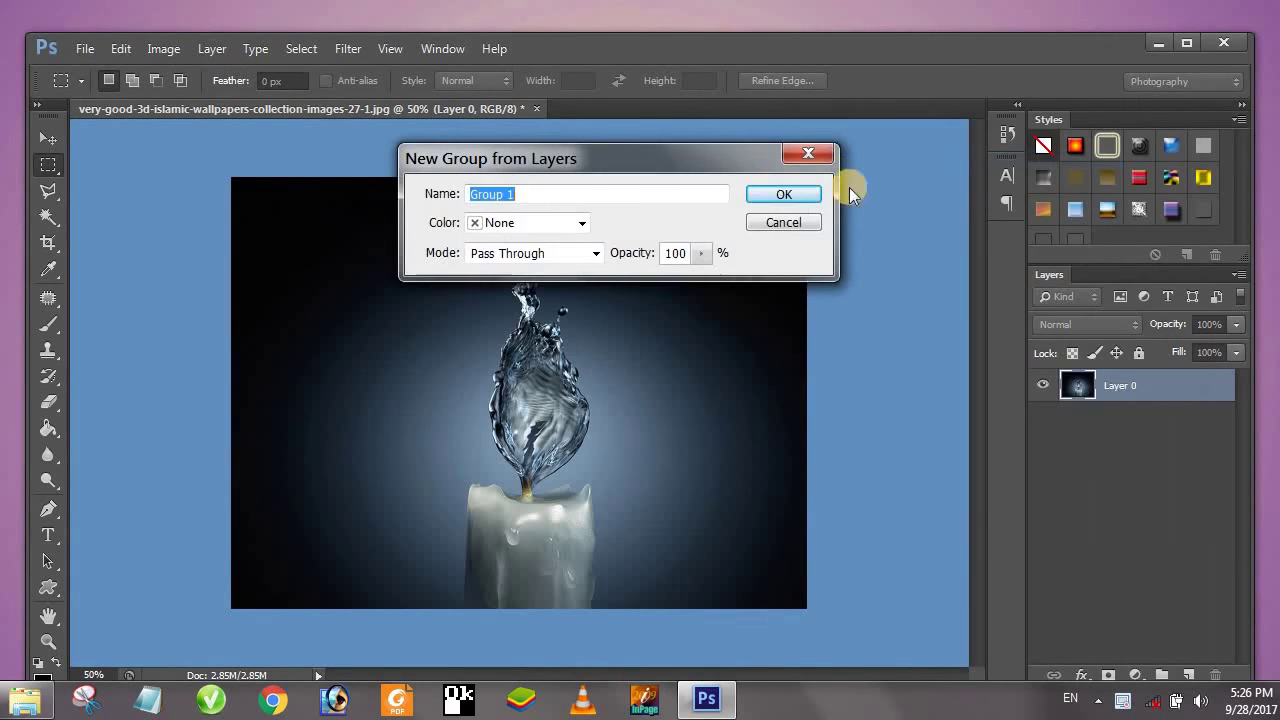
click(782, 194)
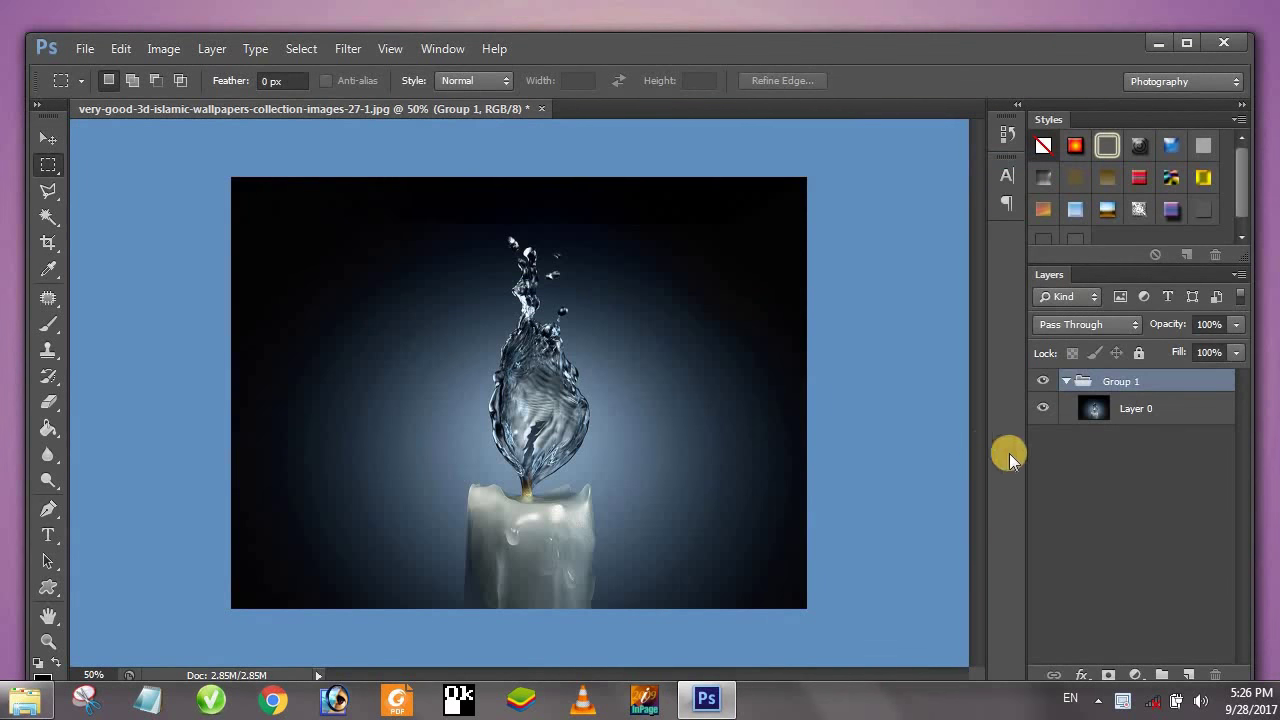
key(ctrl+shift+g)
Duplicate Layer 0 to create Layer 0 copy.
right_click(1138, 385)
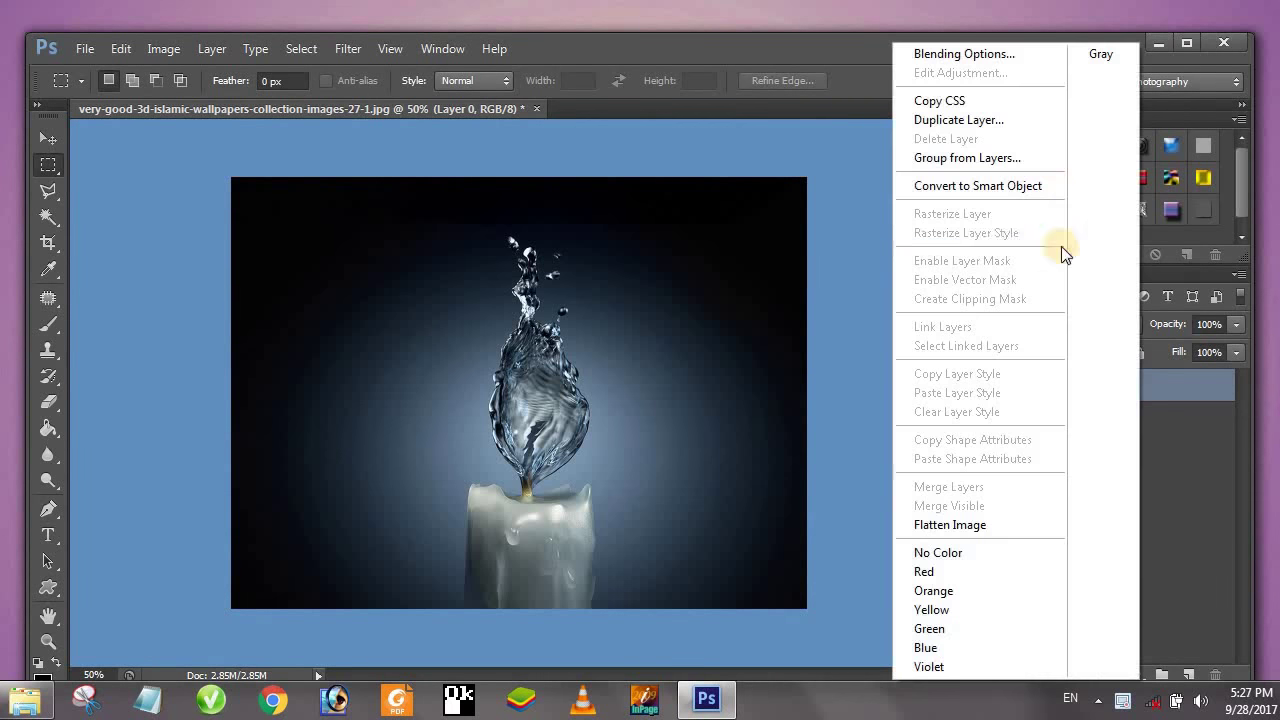
click(1034, 120)
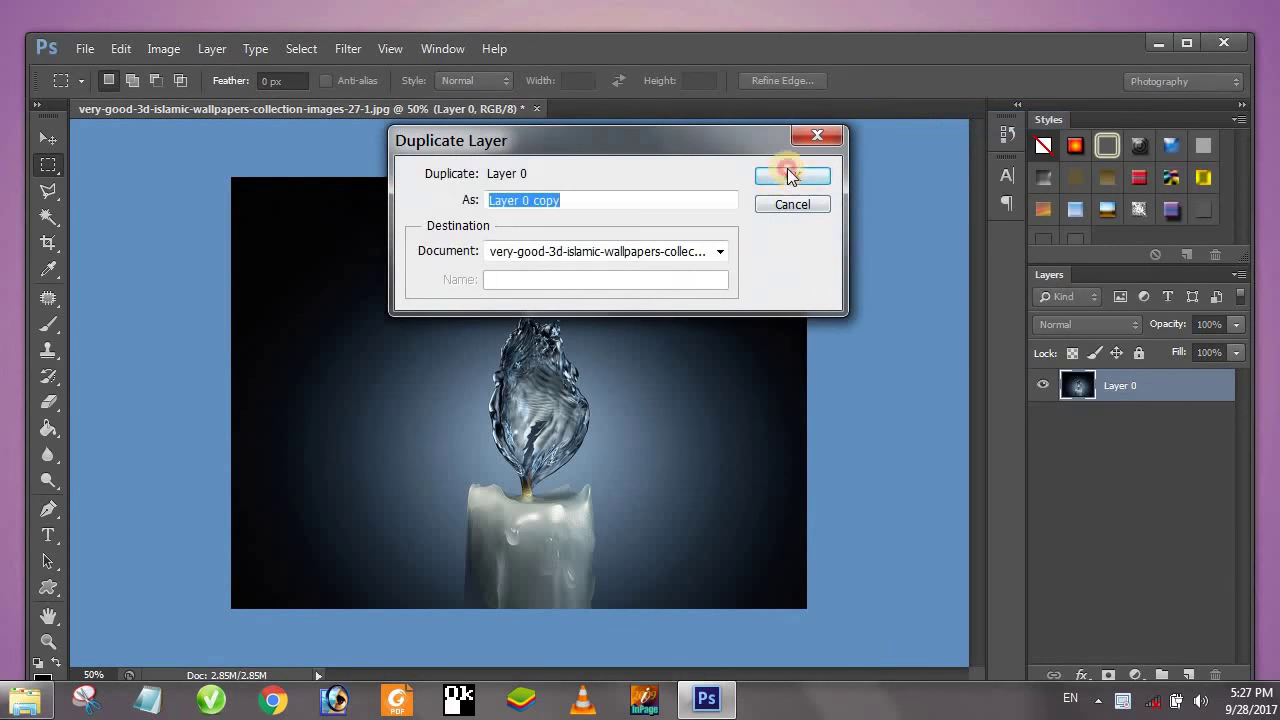
click(789, 175)
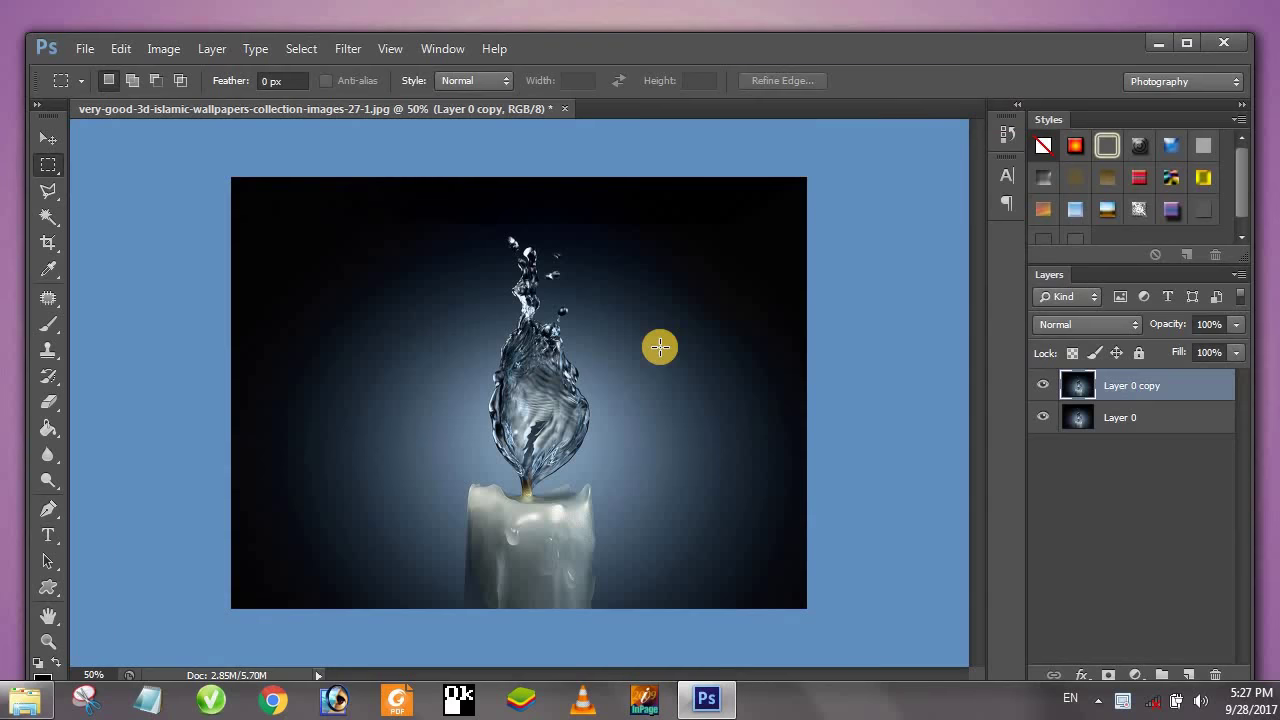
With the Polygonal Lasso, trace from the candle's lower right up the flame and across the splash top.
key(j)
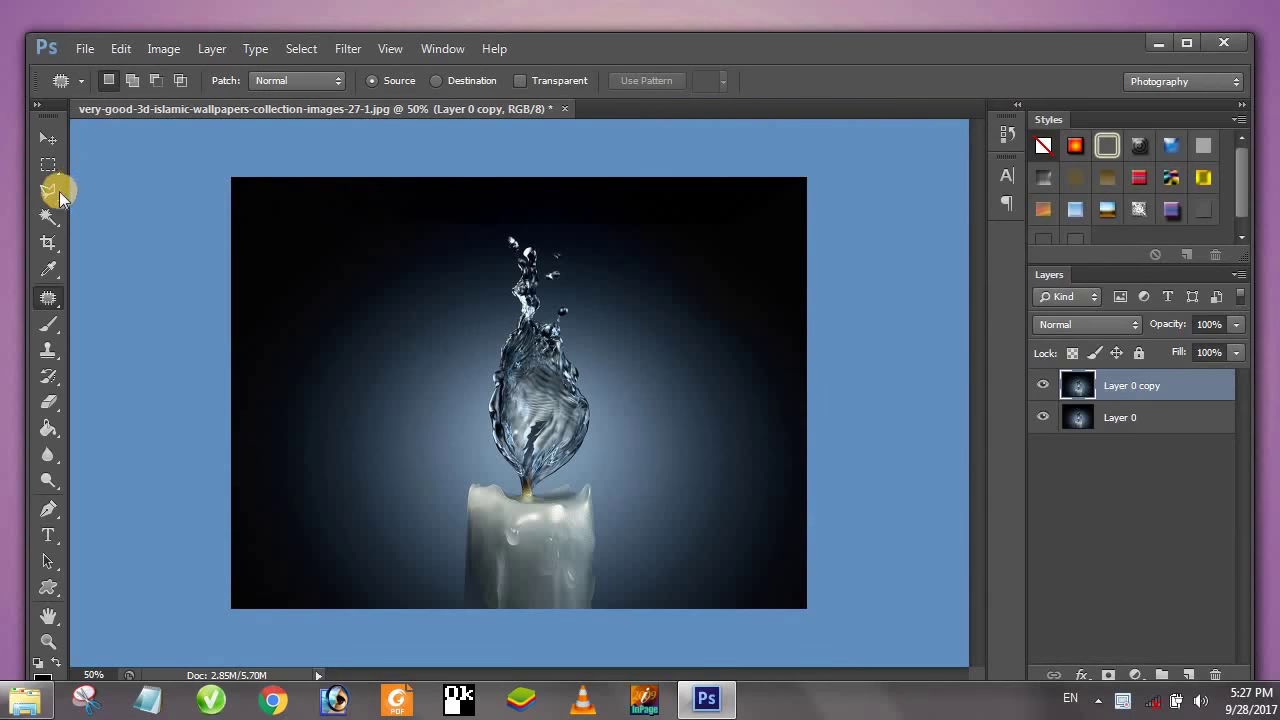
click(50, 190)
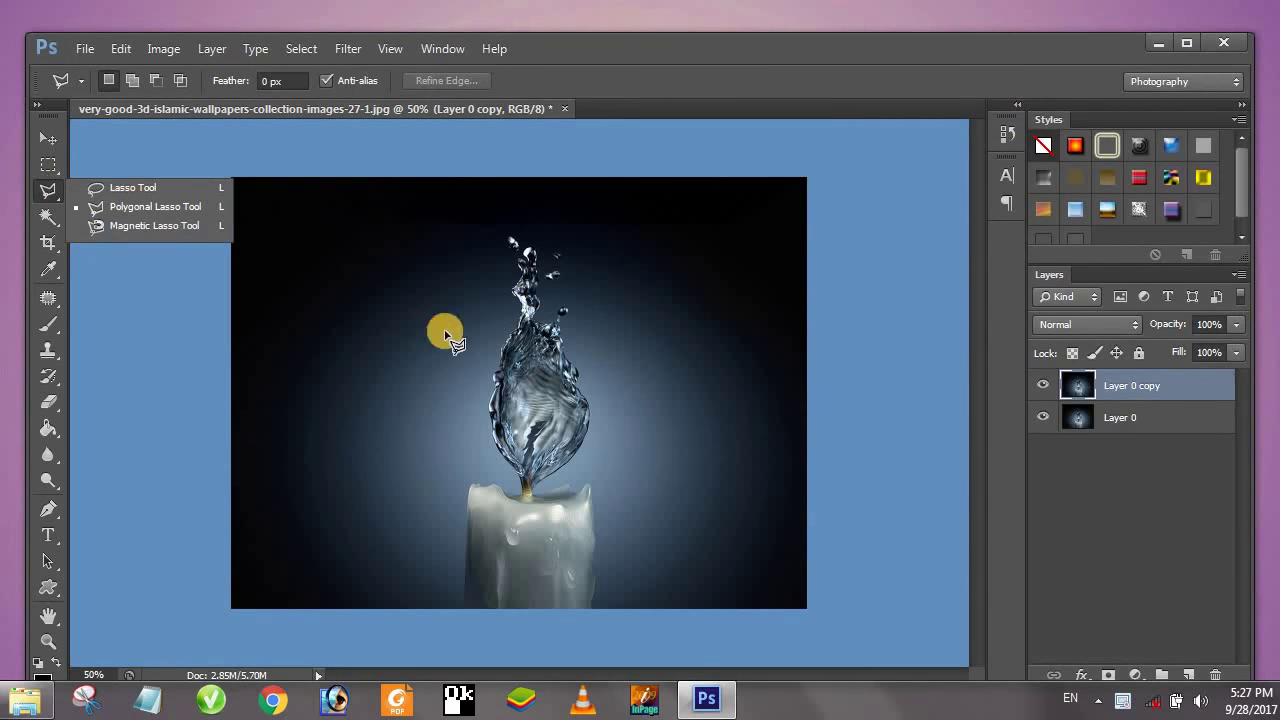
click(613, 598)
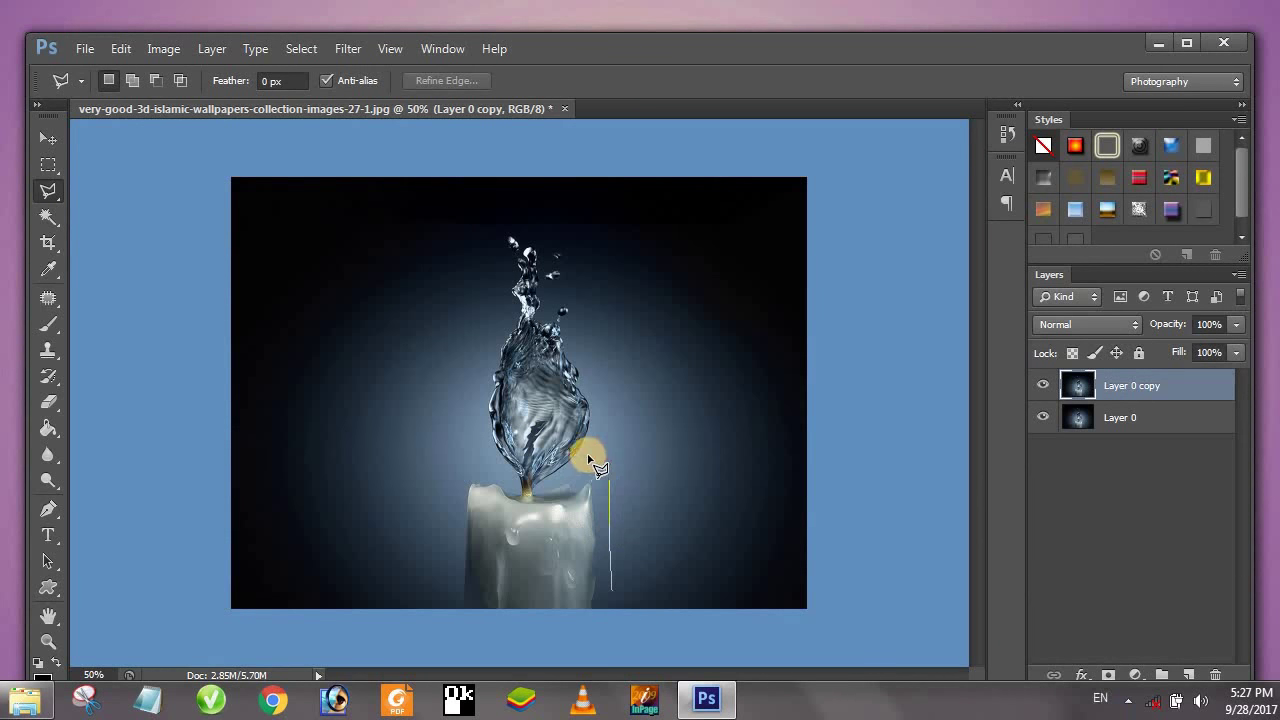
click(607, 412)
click(581, 299)
click(577, 263)
click(536, 220)
click(495, 222)
click(502, 257)
Trace down the flame's left side and the candle, closing the selection along its bottom.
click(495, 294)
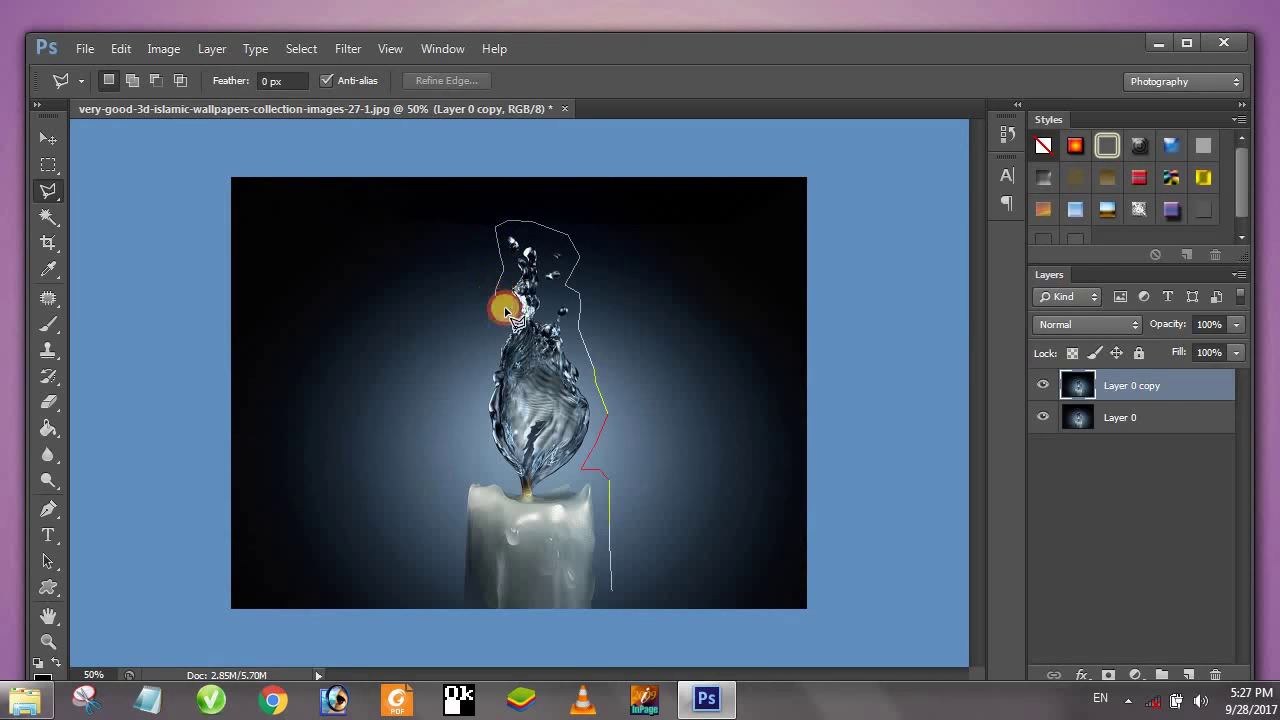
click(481, 356)
click(461, 477)
click(447, 511)
click(447, 588)
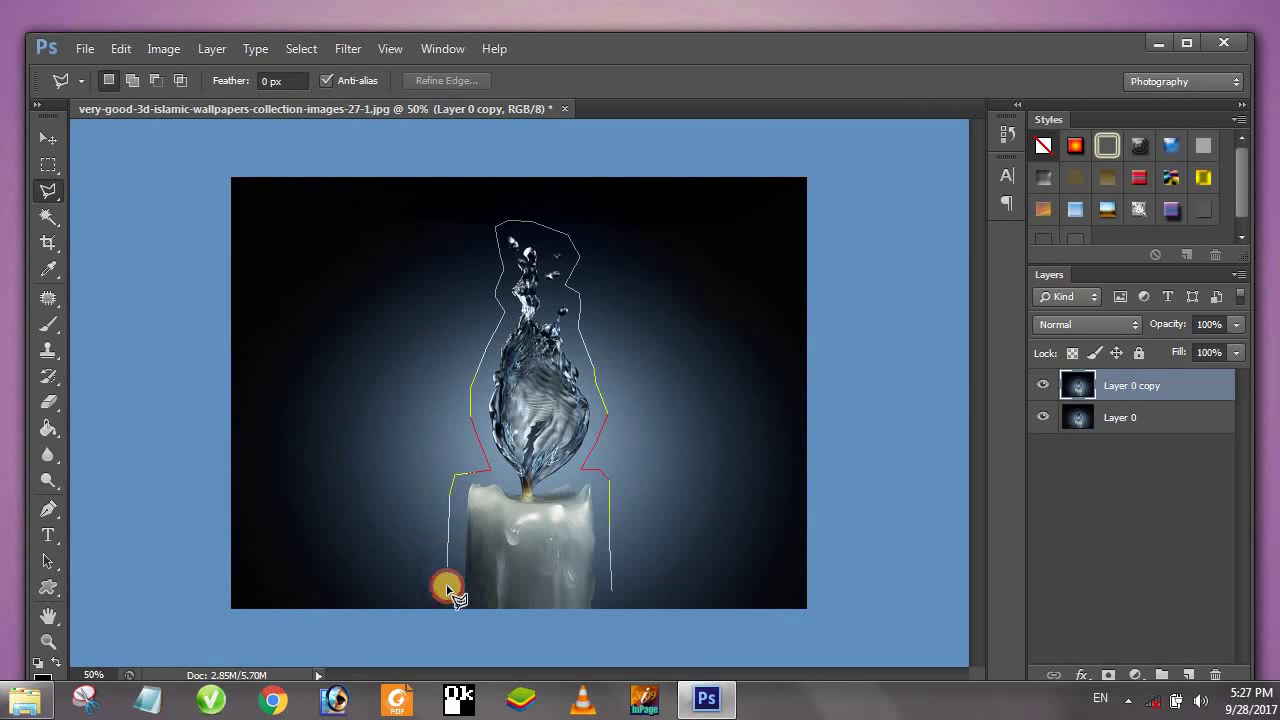
click(612, 622)
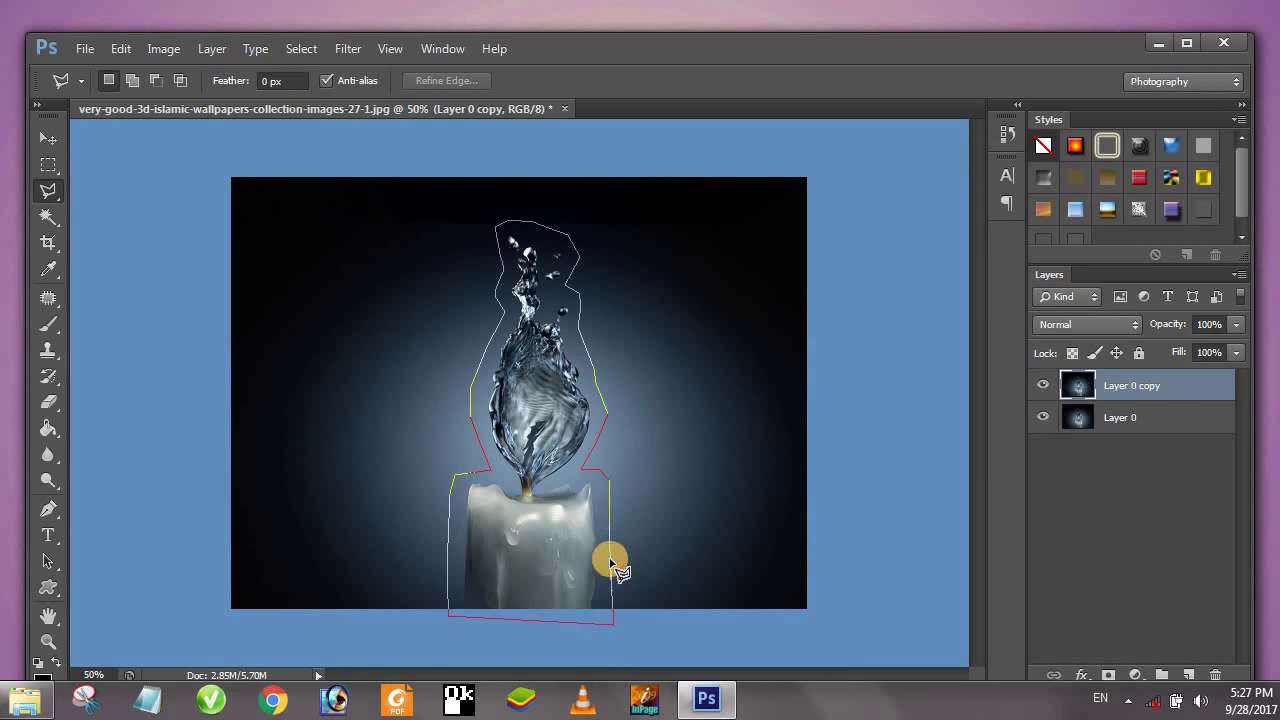
double_click(610, 562)
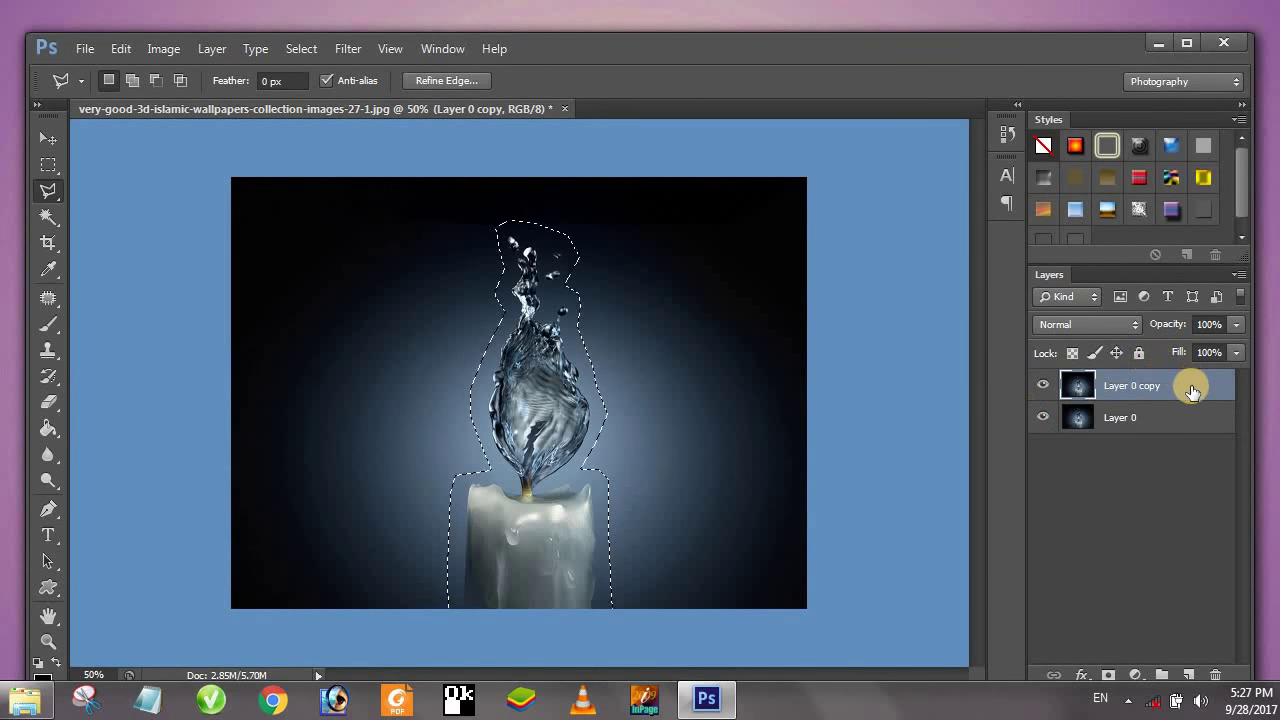
In Refine Edge, widen the radius, shift the edge inward, and refine the flame tip edges.
click(438, 80)
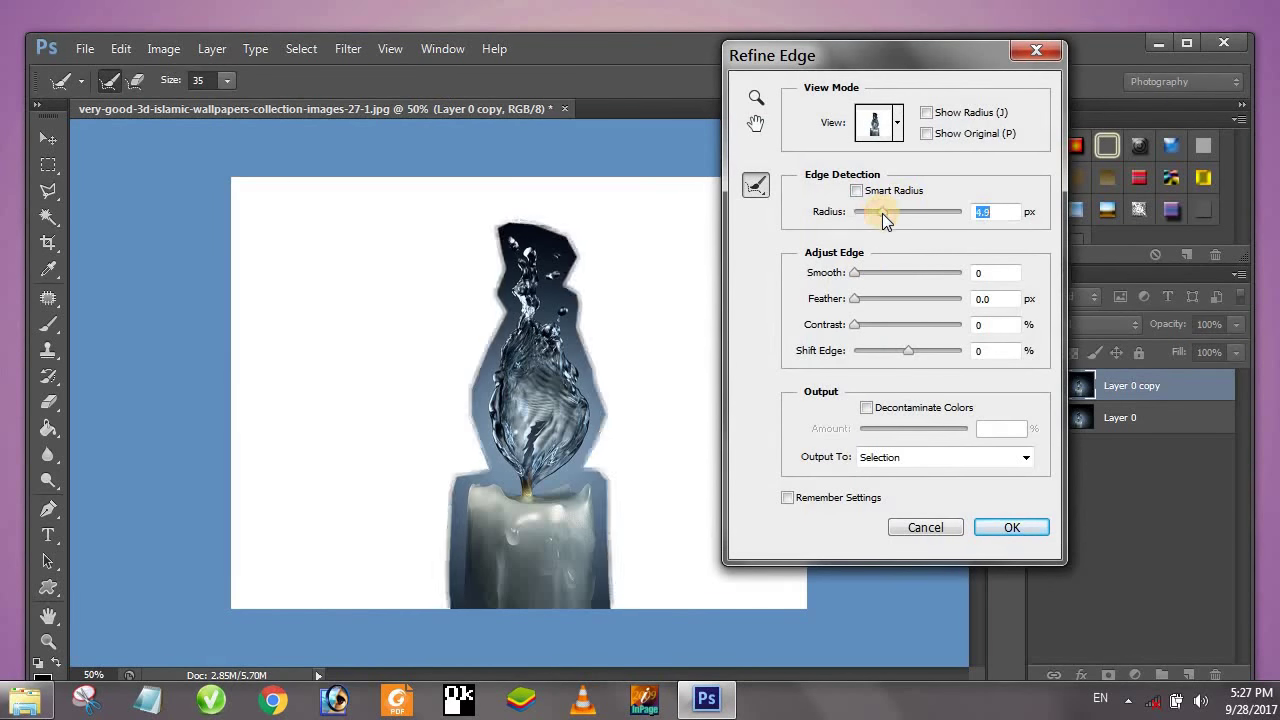
mouse_move(882, 212)
mouse_down()
mouse_move(948, 210)
mouse_move(930, 212)
mouse_up()
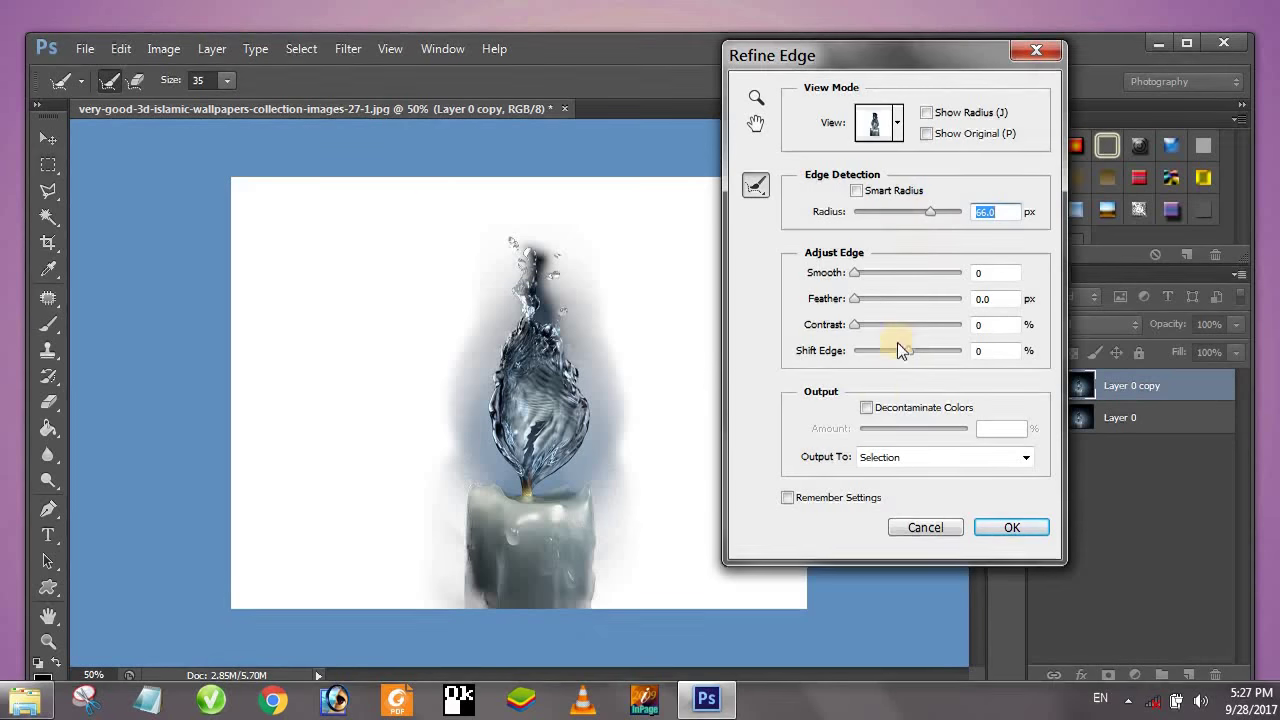
mouse_move(888, 356)
mouse_down()
mouse_move(870, 340)
mouse_move(907, 322)
mouse_move(856, 325)
mouse_move(873, 303)
mouse_up()
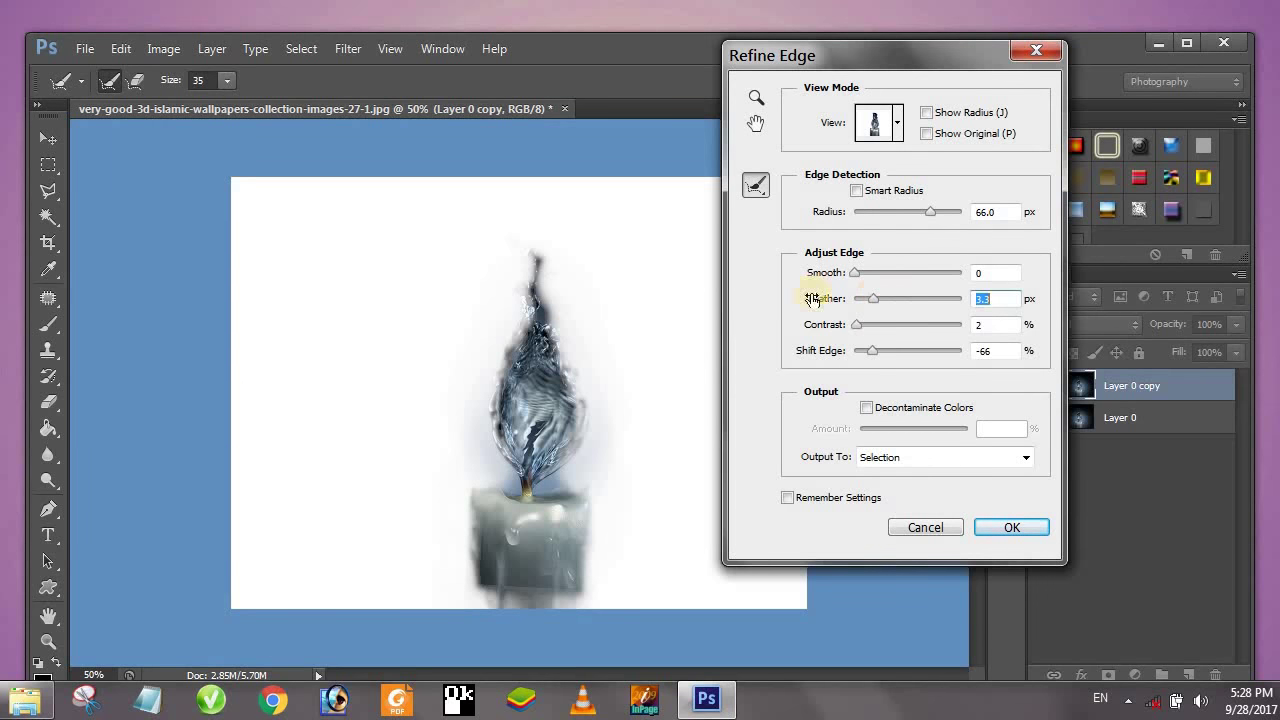
drag(526, 278, 526, 337)
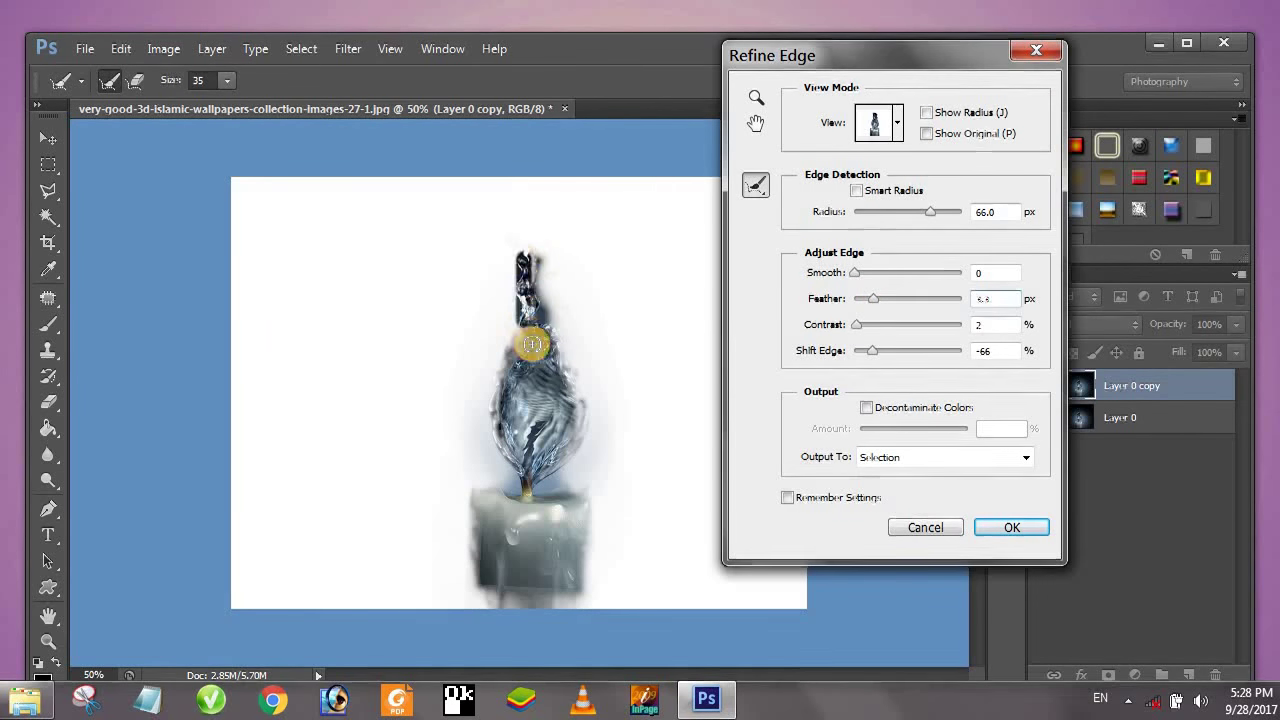
drag(537, 283, 534, 286)
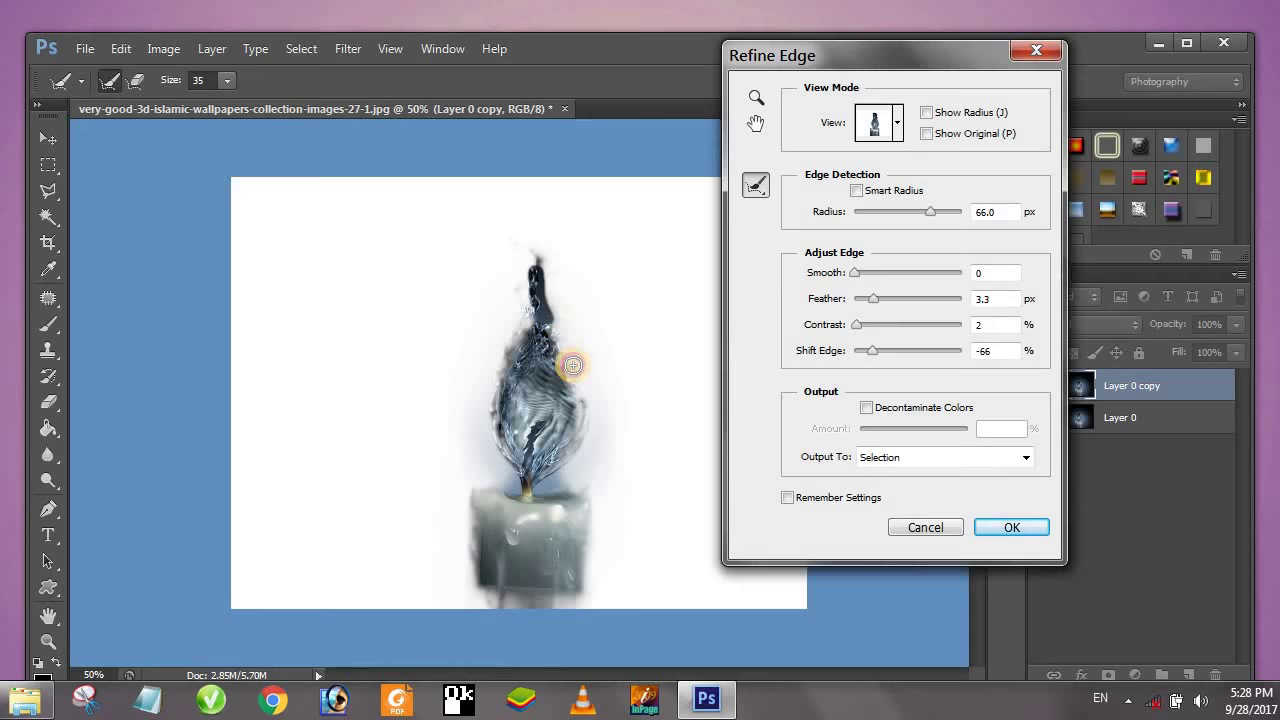
click(544, 287)
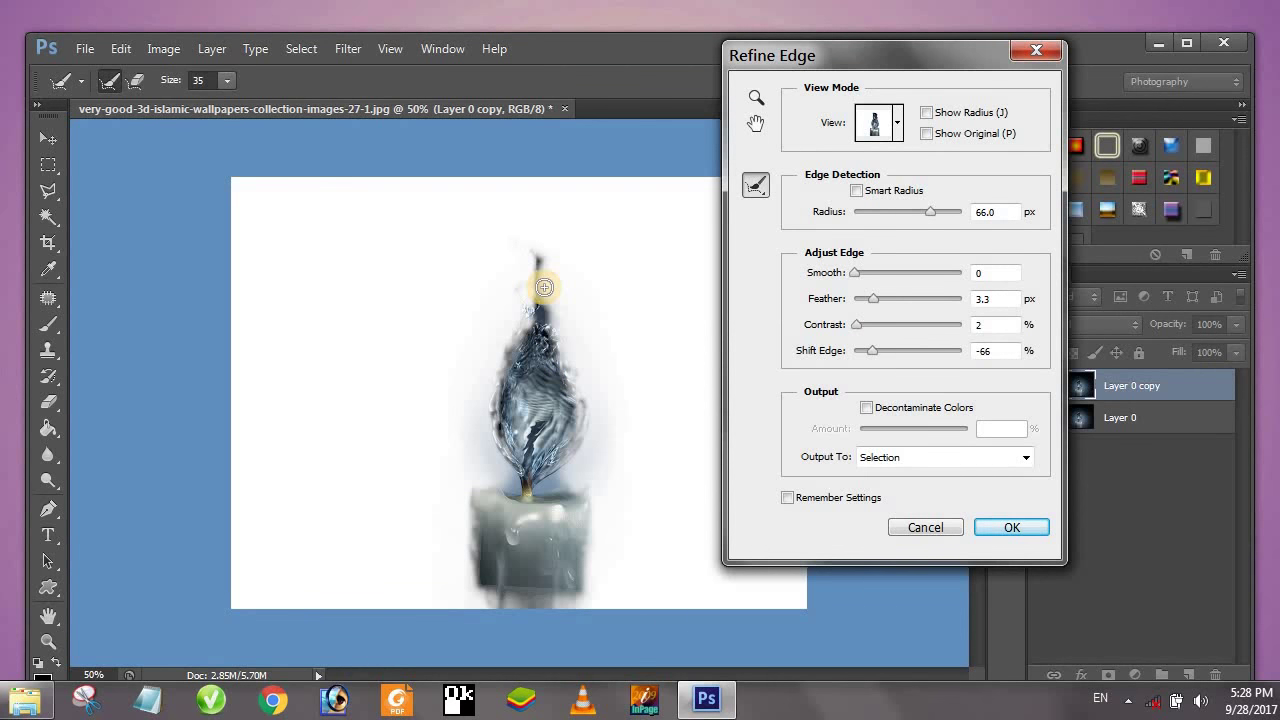
drag(544, 287, 552, 450)
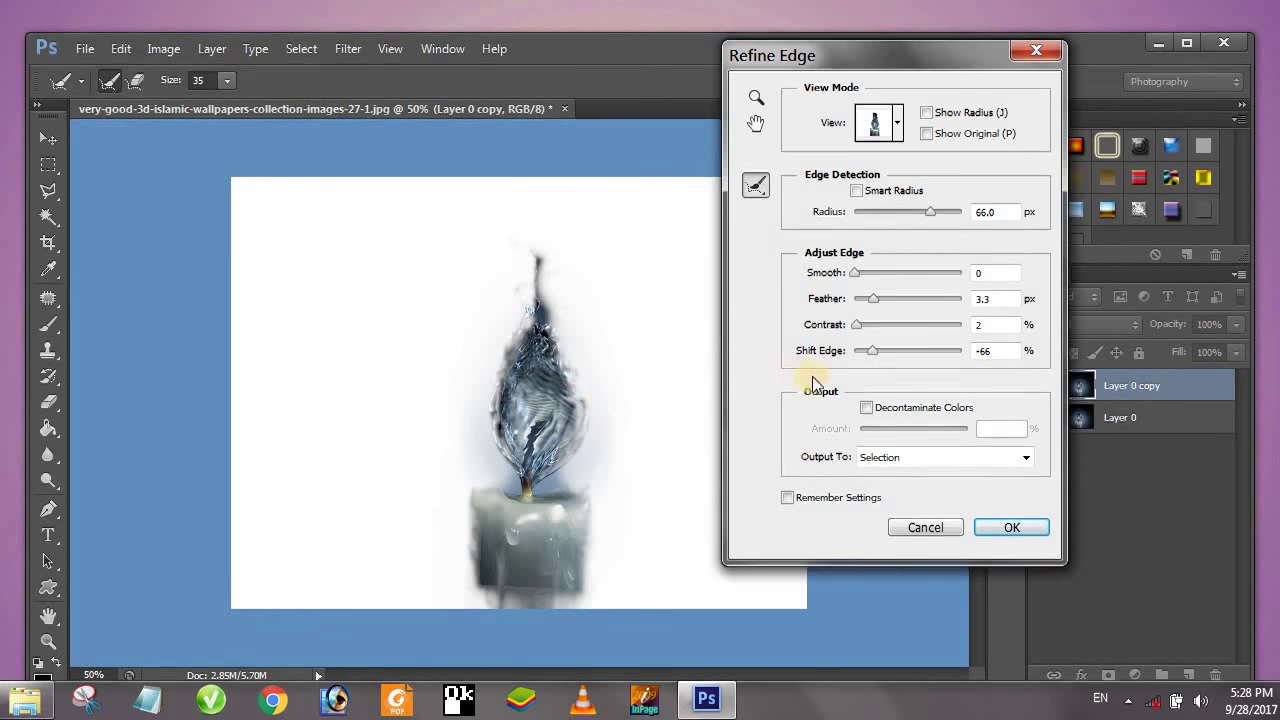
Set Feather 5.8 px and Smooth 7, enable Decontaminate Colors, and output a new masked layer.
click(875, 300)
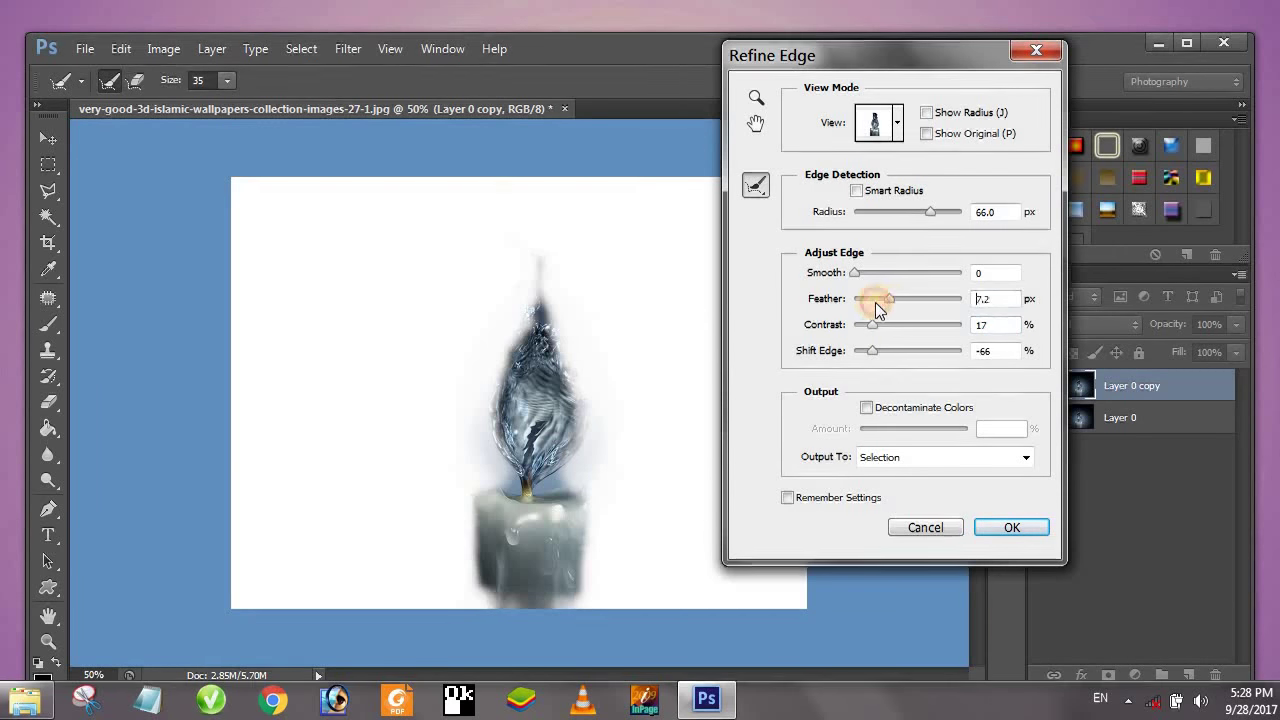
mouse_move(865, 303)
mouse_down()
mouse_move(890, 301)
mouse_move(906, 276)
mouse_up()
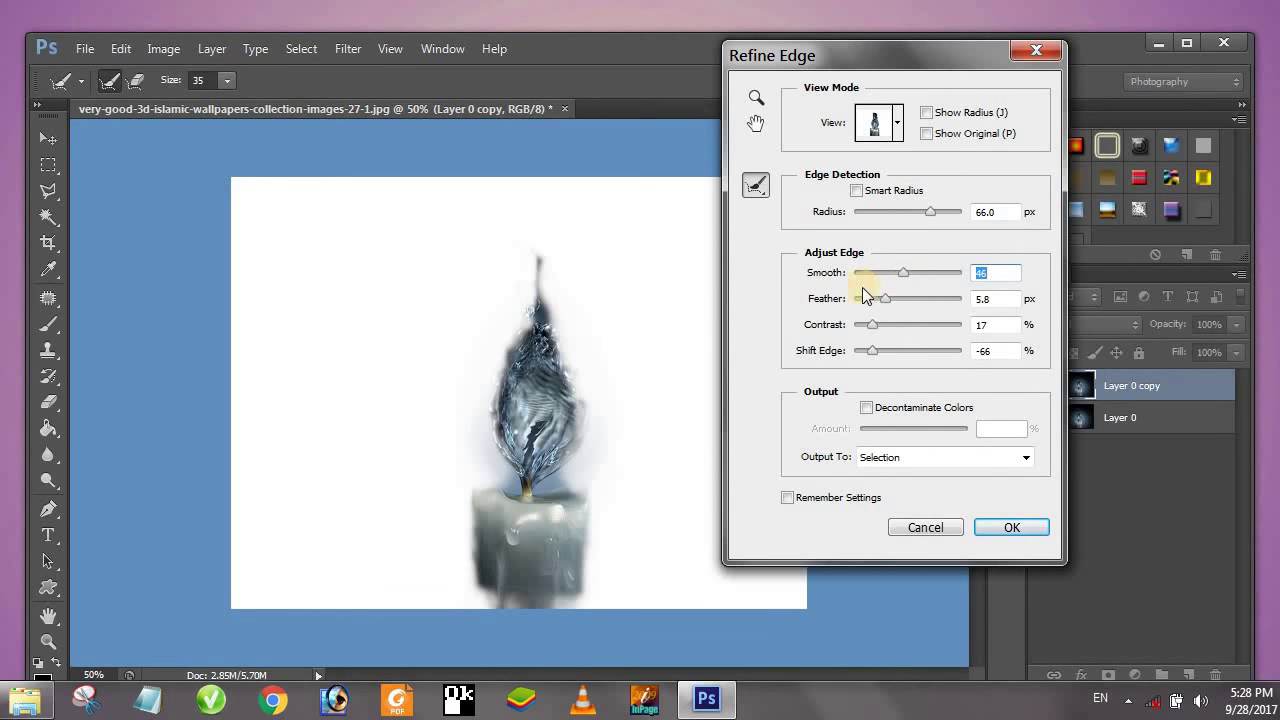
click(863, 277)
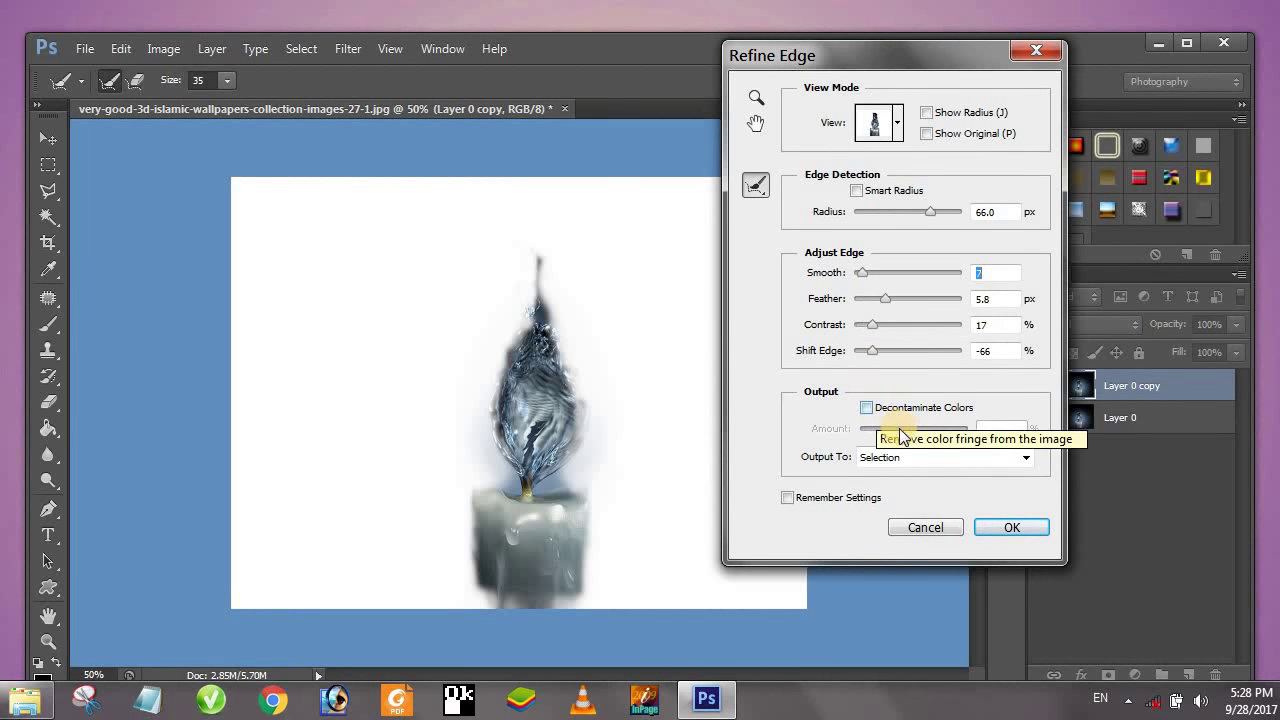
click(865, 407)
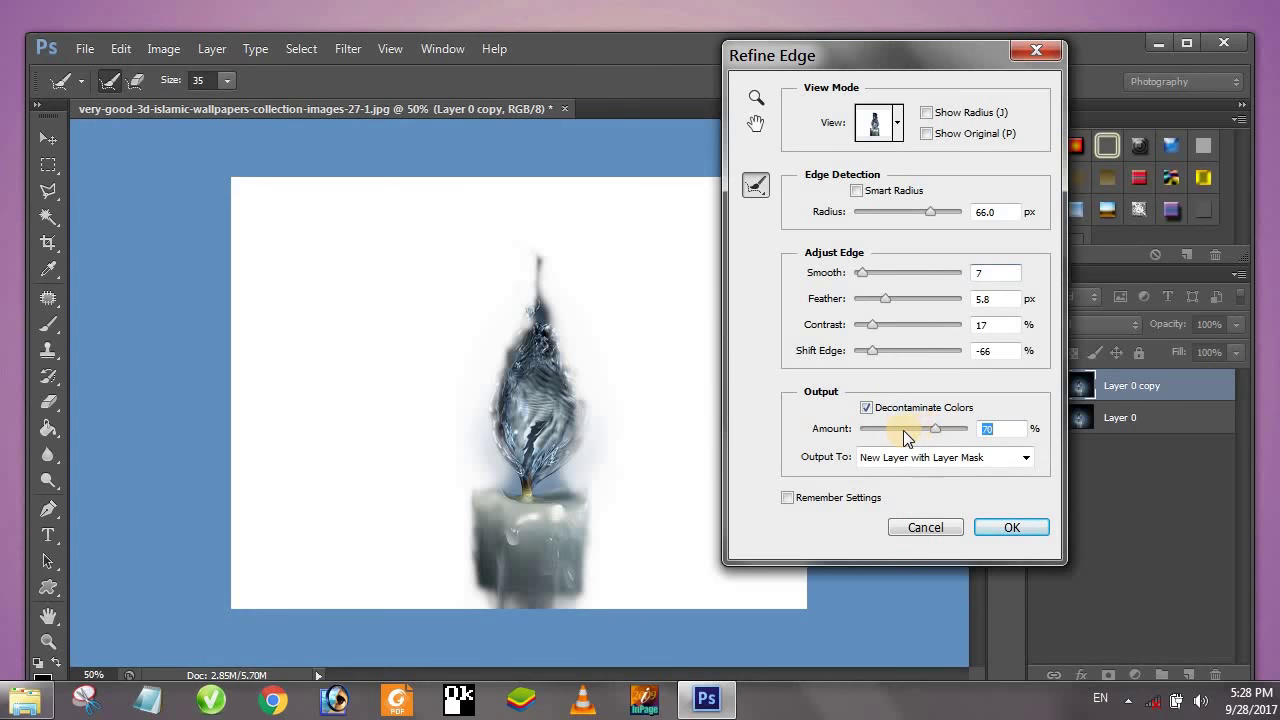
click(1008, 528)
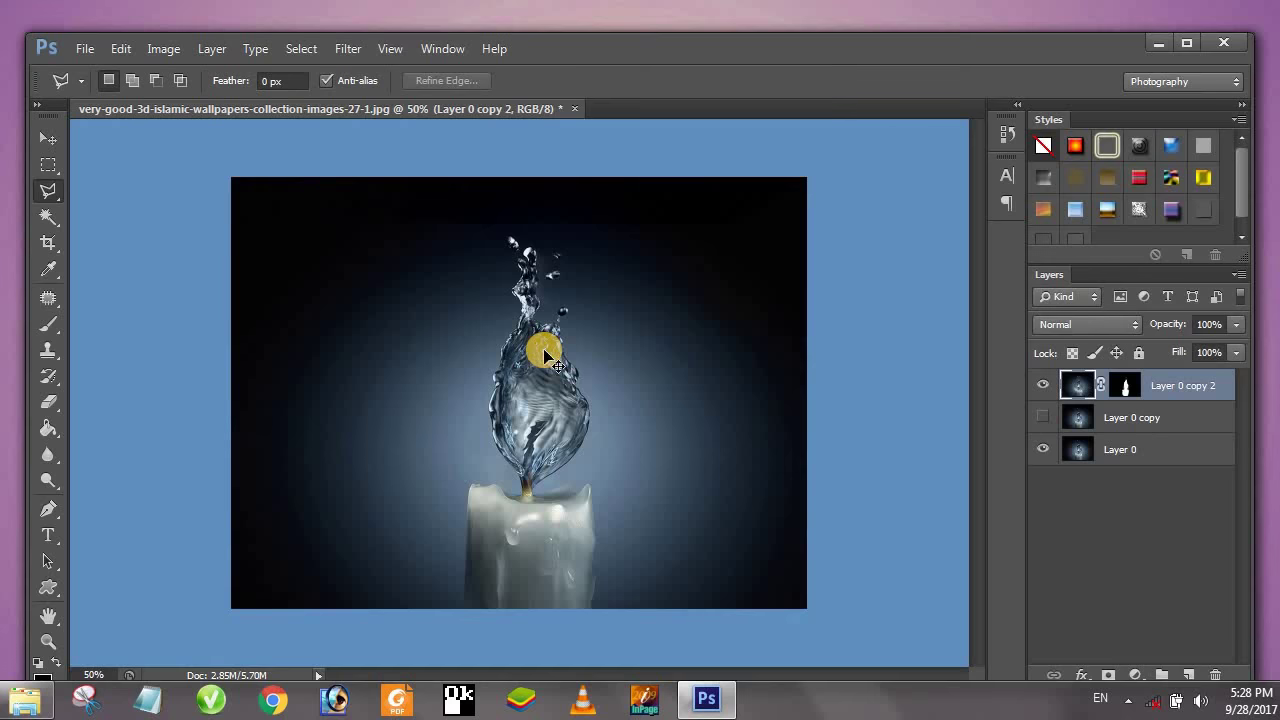
Create a white 800x600 document and move Layer 0 copy 2 into it.
key(ctrl+n)
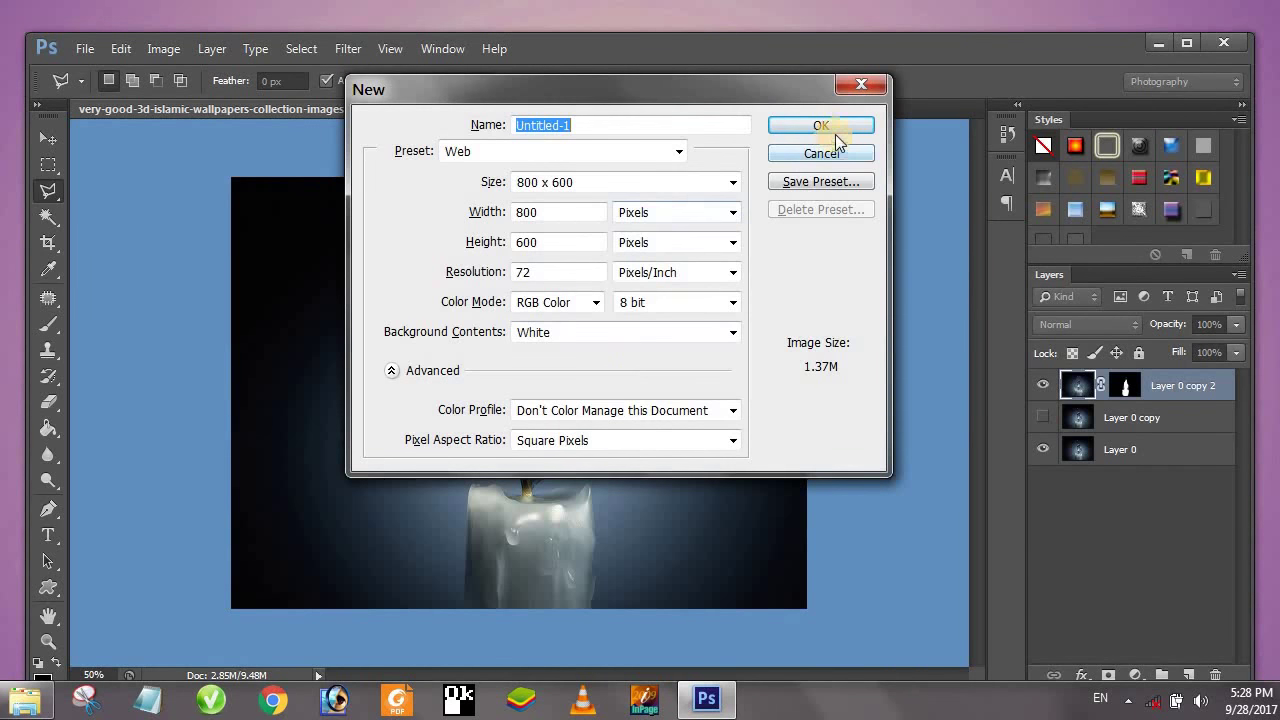
key(Return)
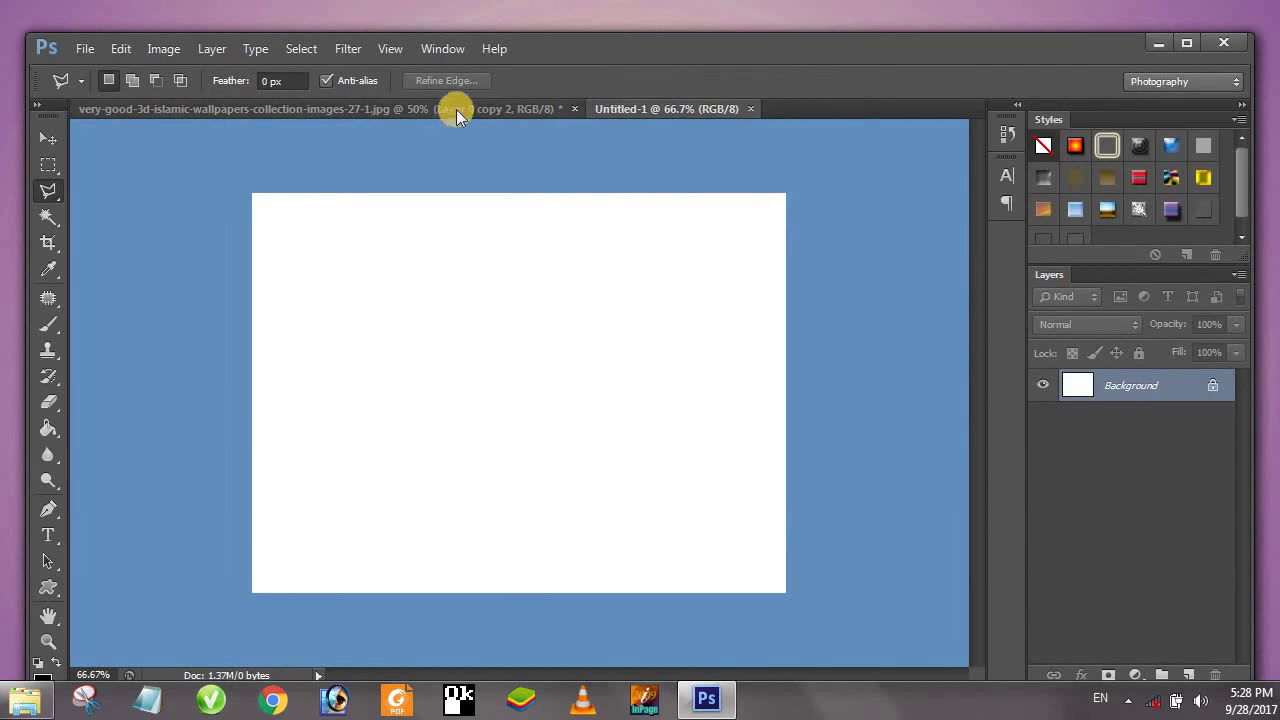
click(456, 109)
click(48, 138)
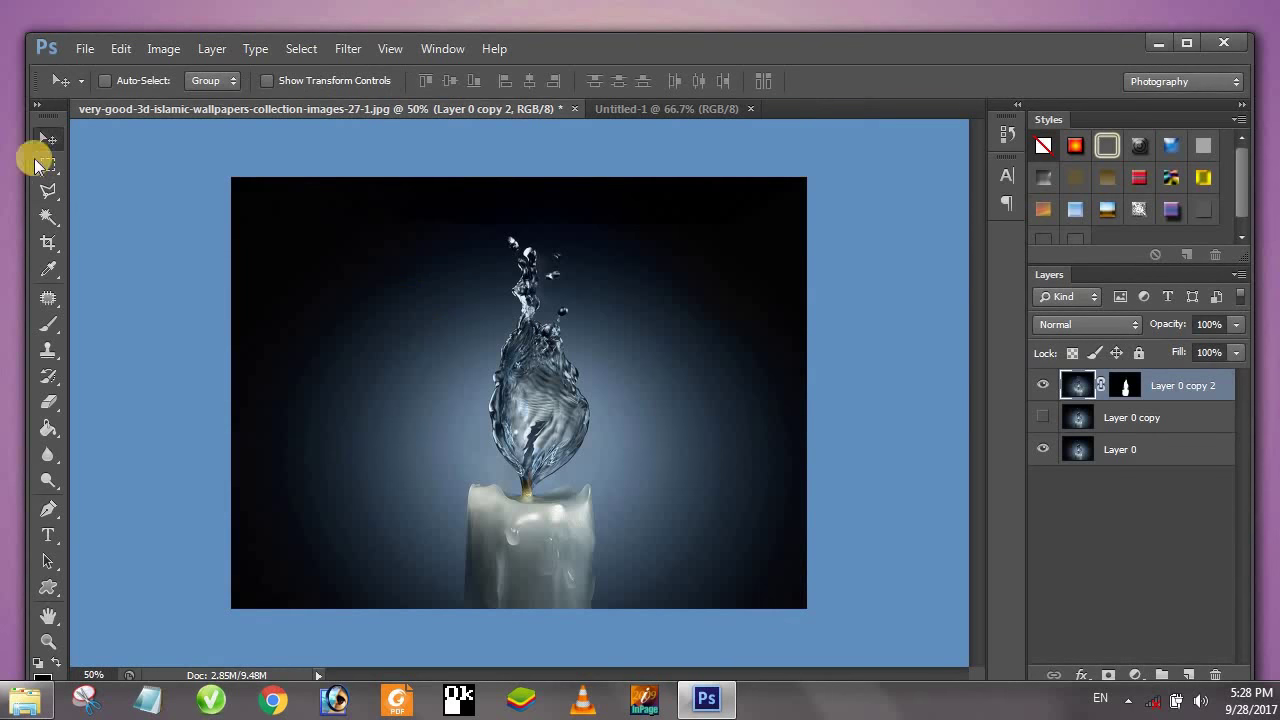
mouse_move(612, 157)
mouse_down()
mouse_move(505, 462)
mouse_move(503, 390)
mouse_up()
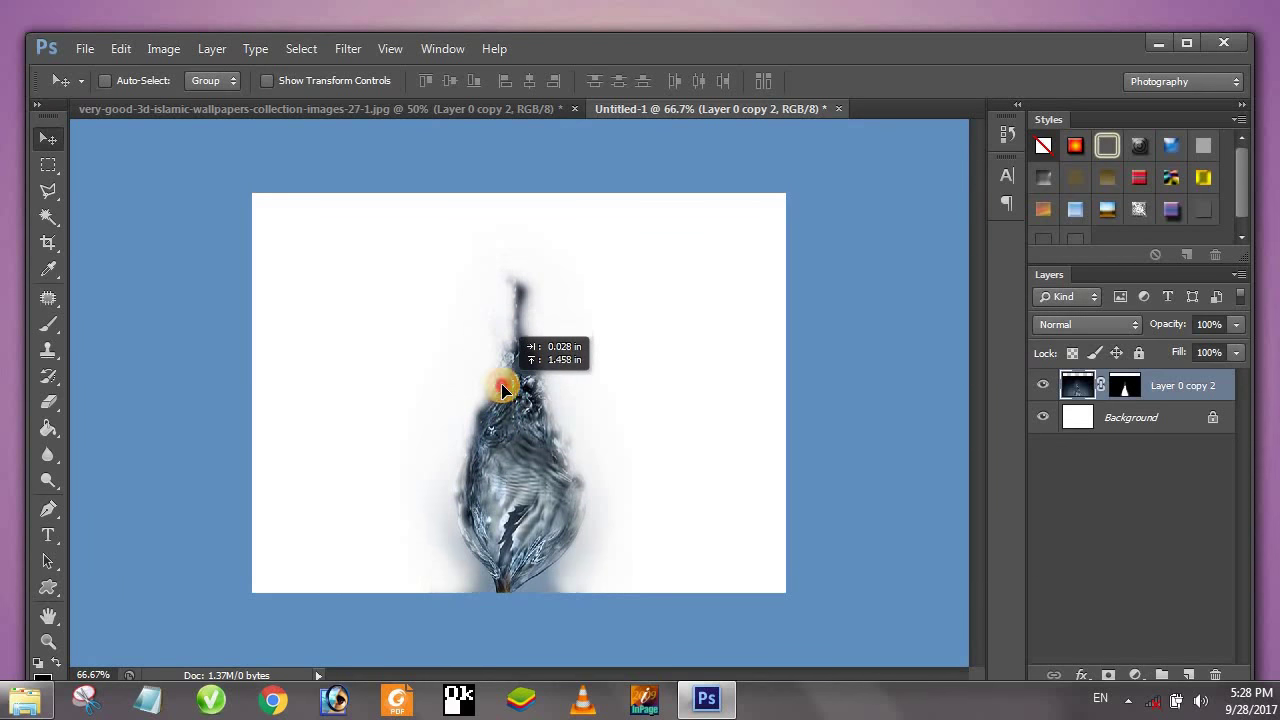
drag(503, 390, 502, 400)
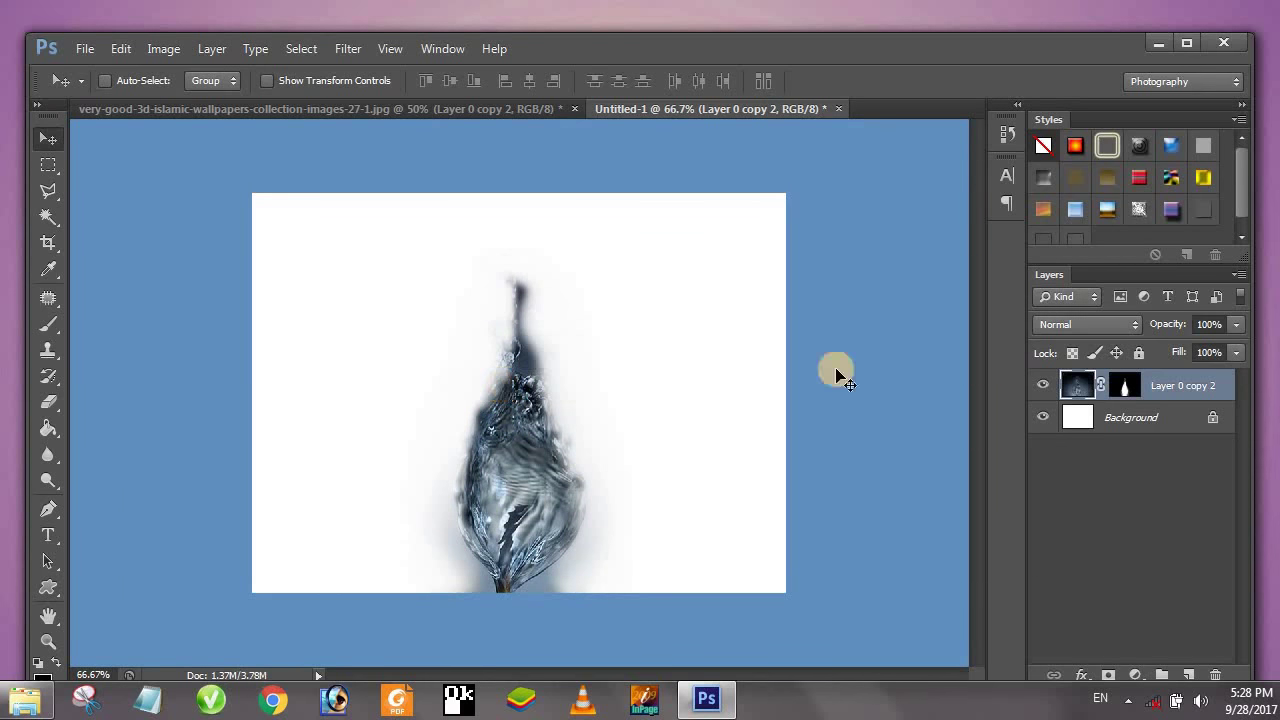
Convert the new document's Background to Layer 0 and fill it solid black.
double_click(1172, 422)
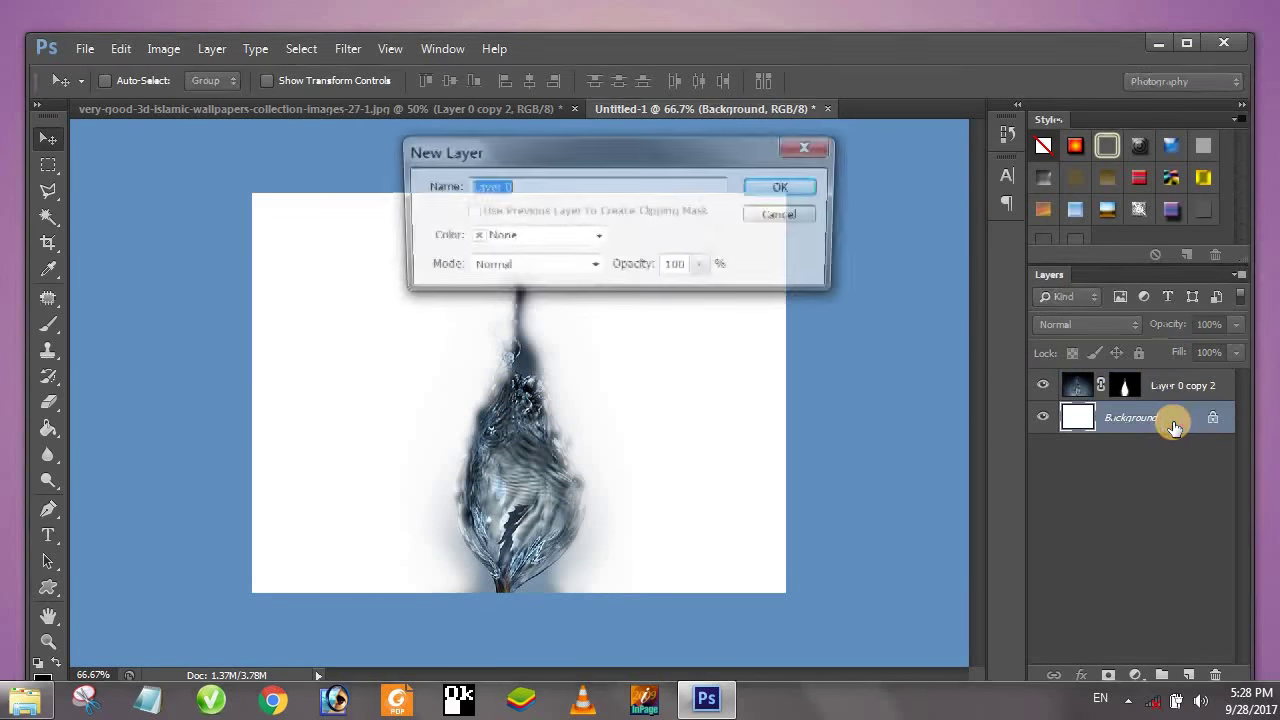
click(786, 188)
key(g)
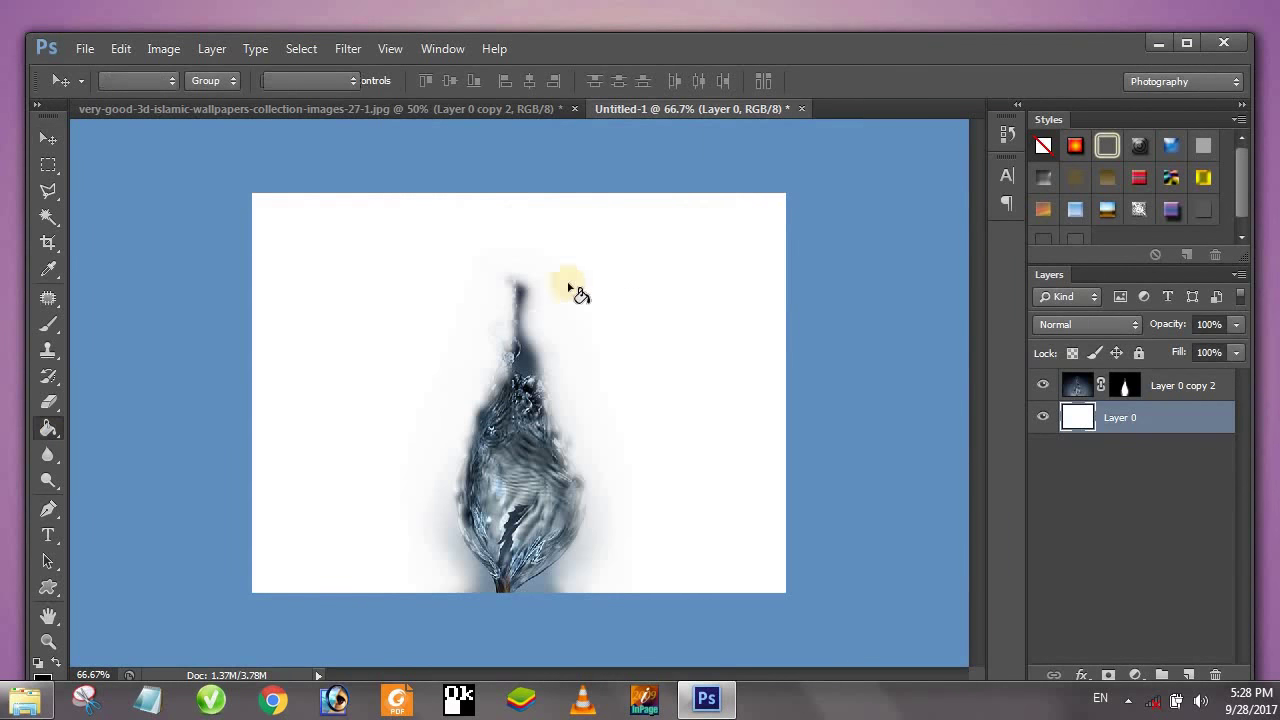
click(333, 355)
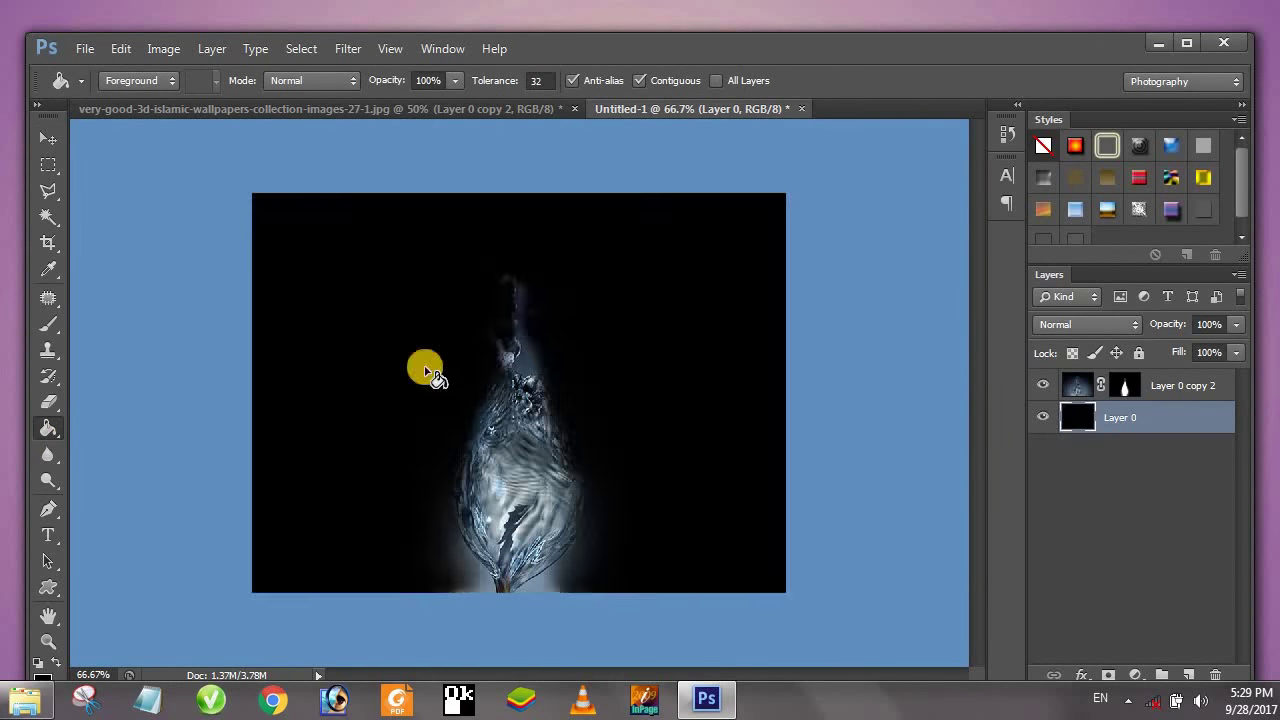
Select Layer 0 copy 2 and move the water flame up and slightly left.
click(1172, 386)
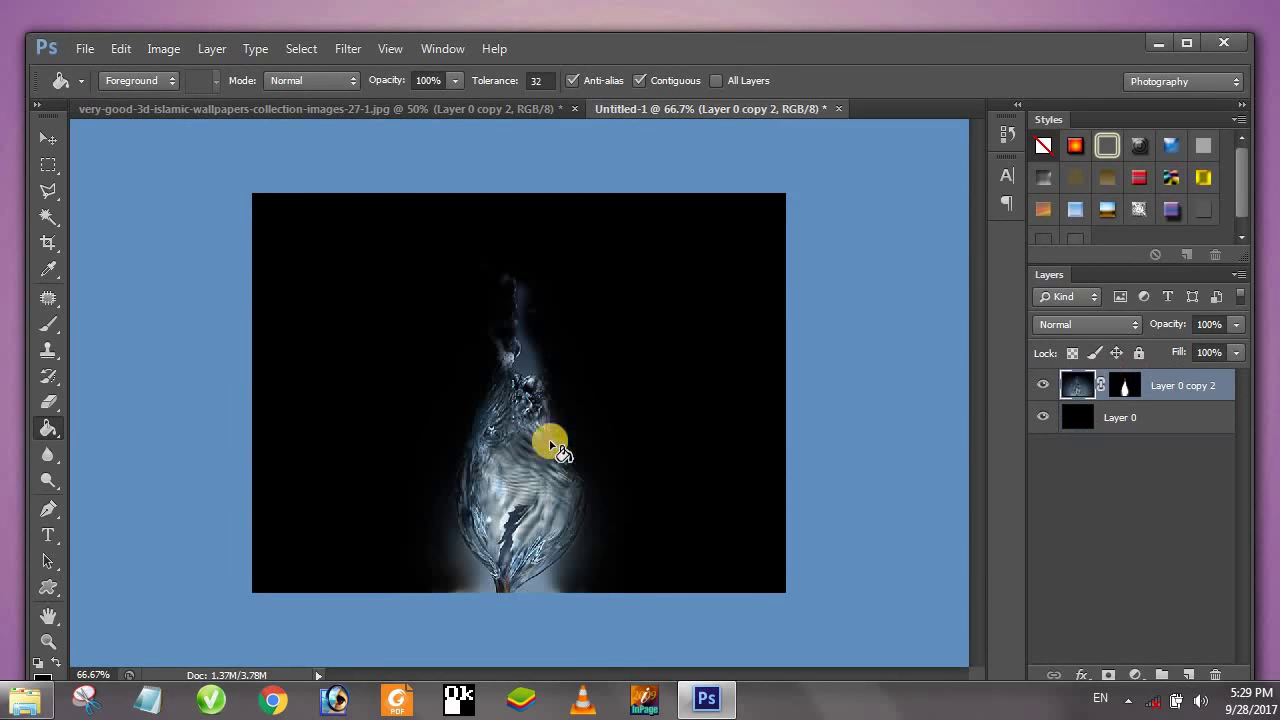
key(v)
right_click(530, 464)
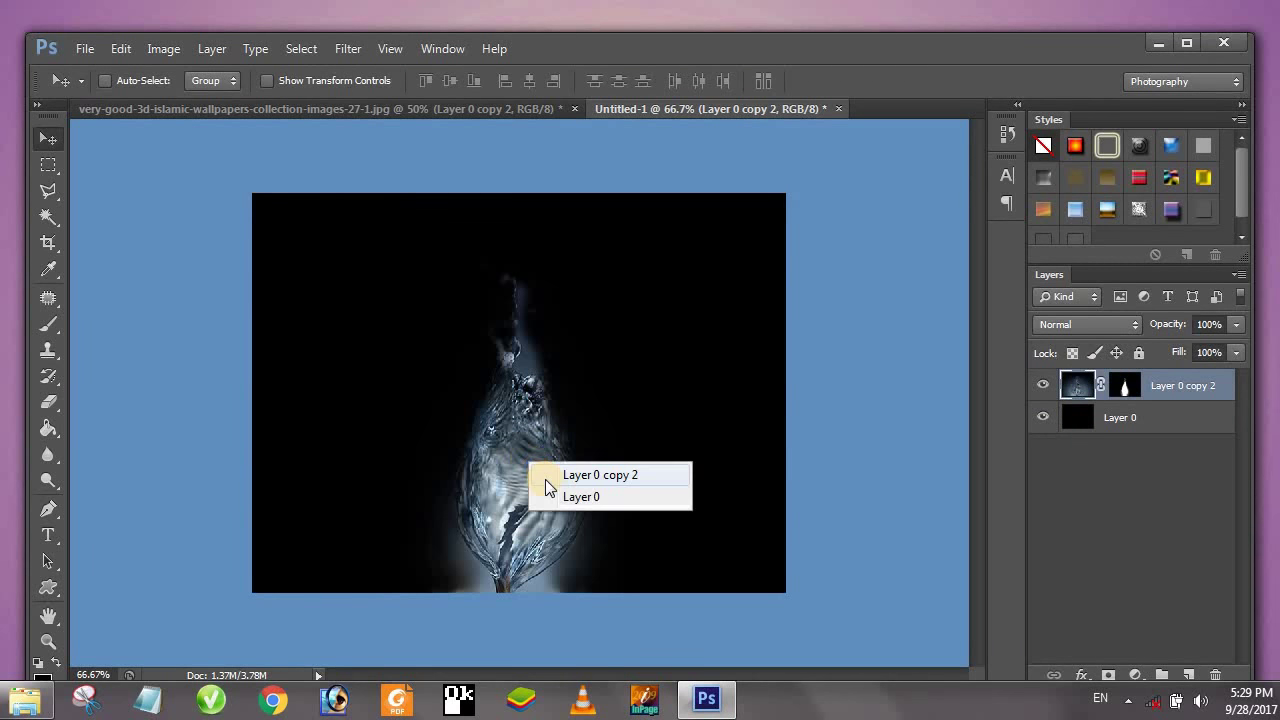
click(561, 476)
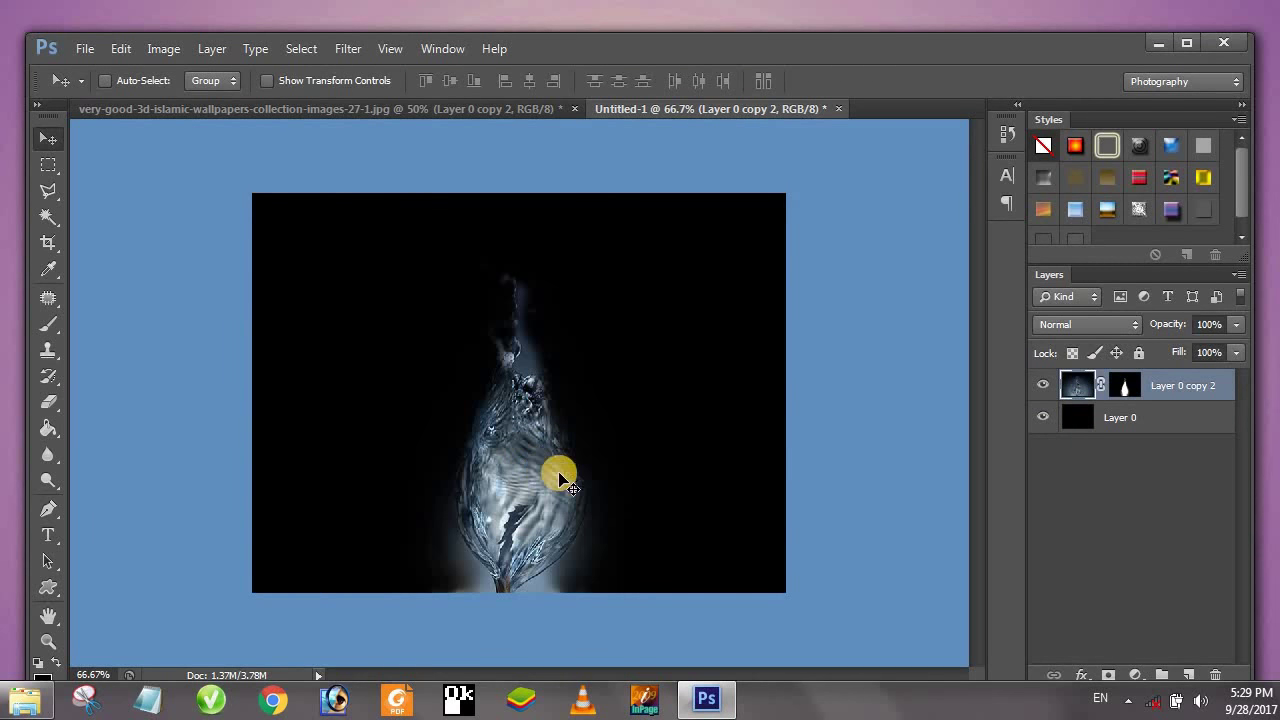
drag(541, 450, 529, 362)
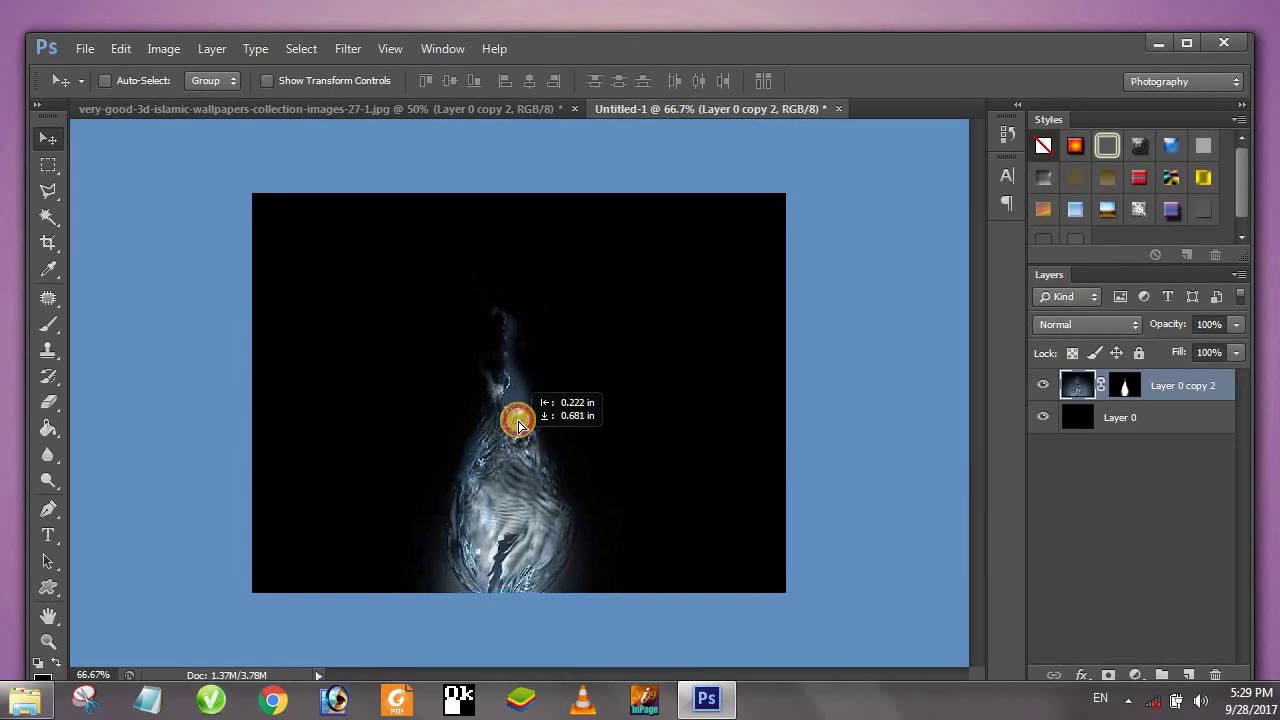
right_click(518, 398)
click(560, 405)
drag(508, 374, 490, 400)
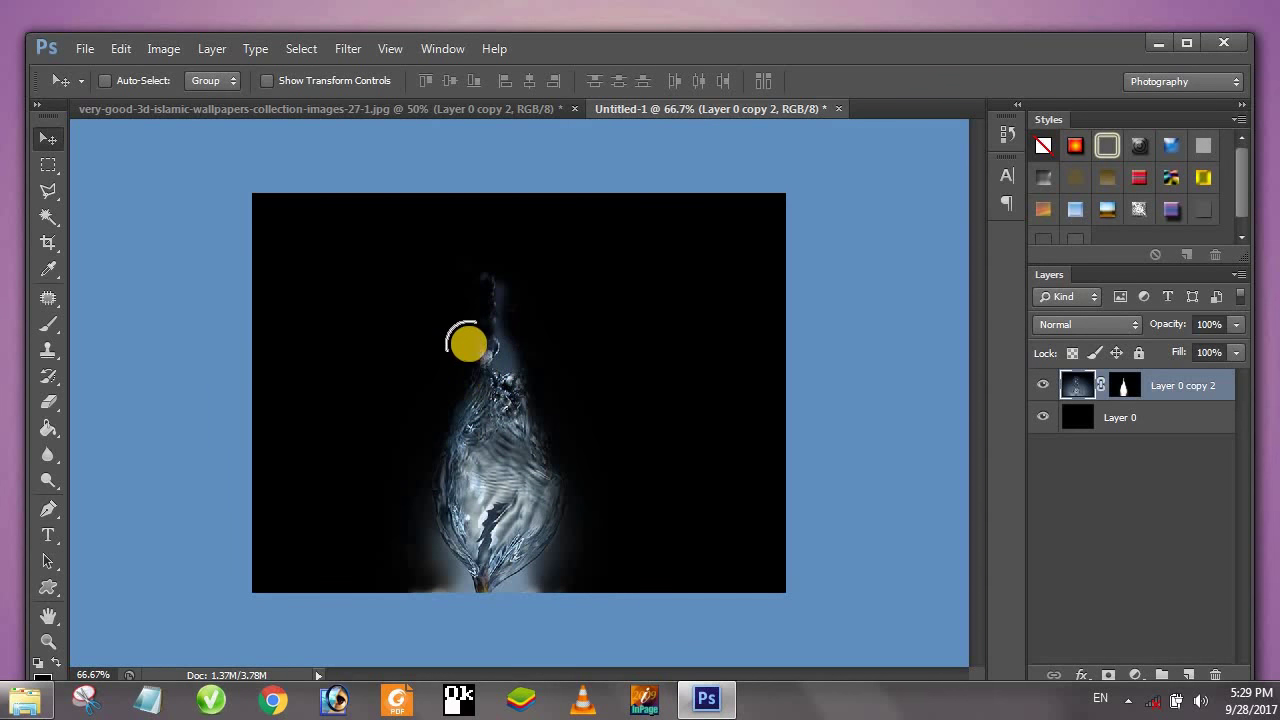
Set the Eraser to a soft round 137 px brush.
key(e)
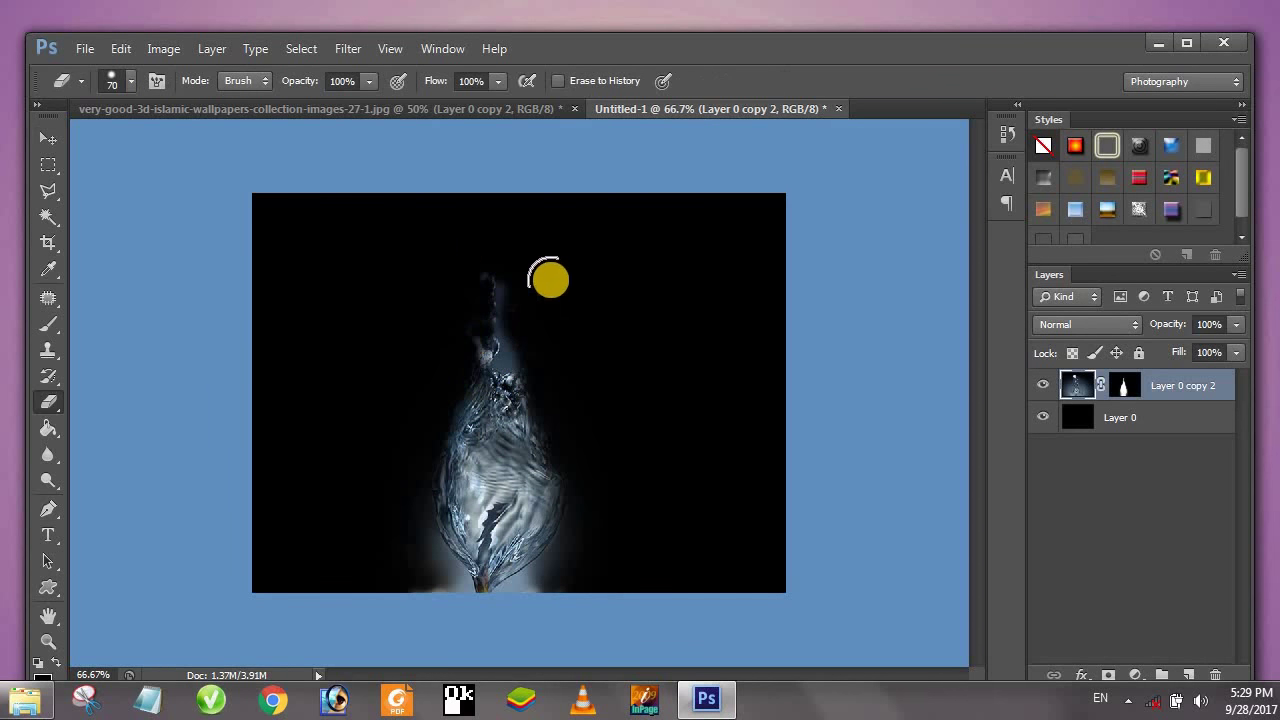
right_click(555, 277)
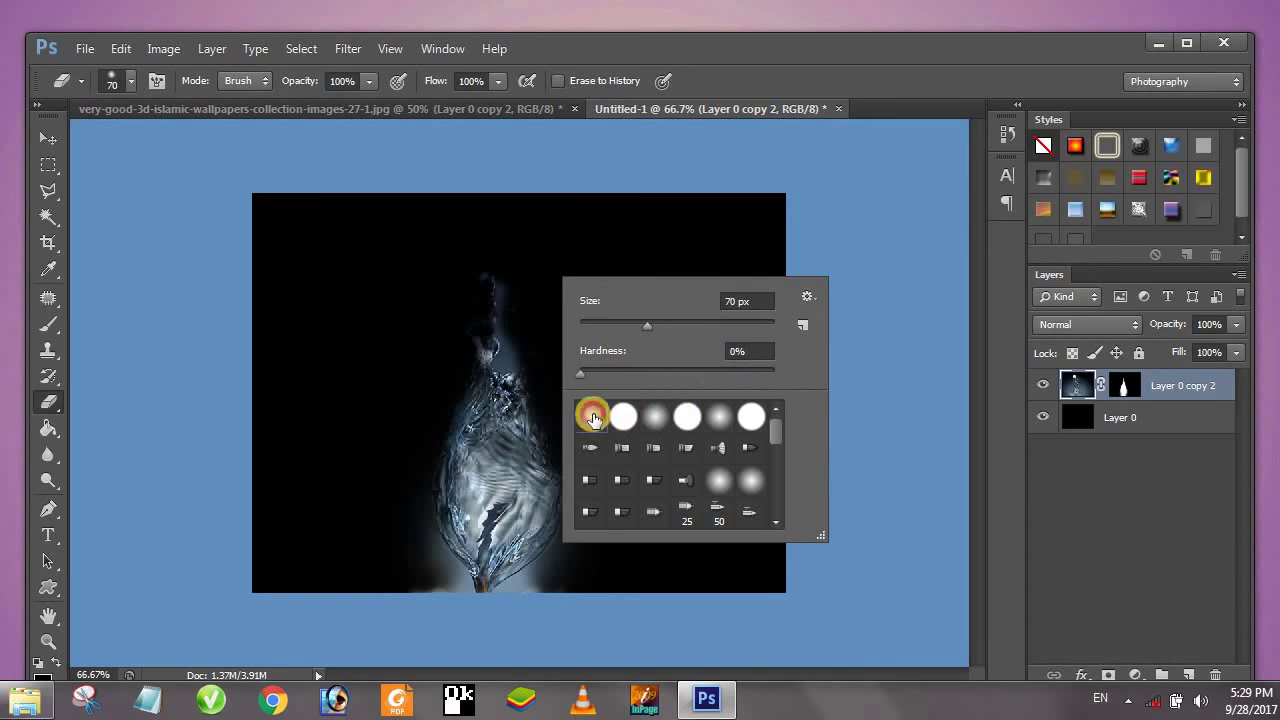
click(597, 240)
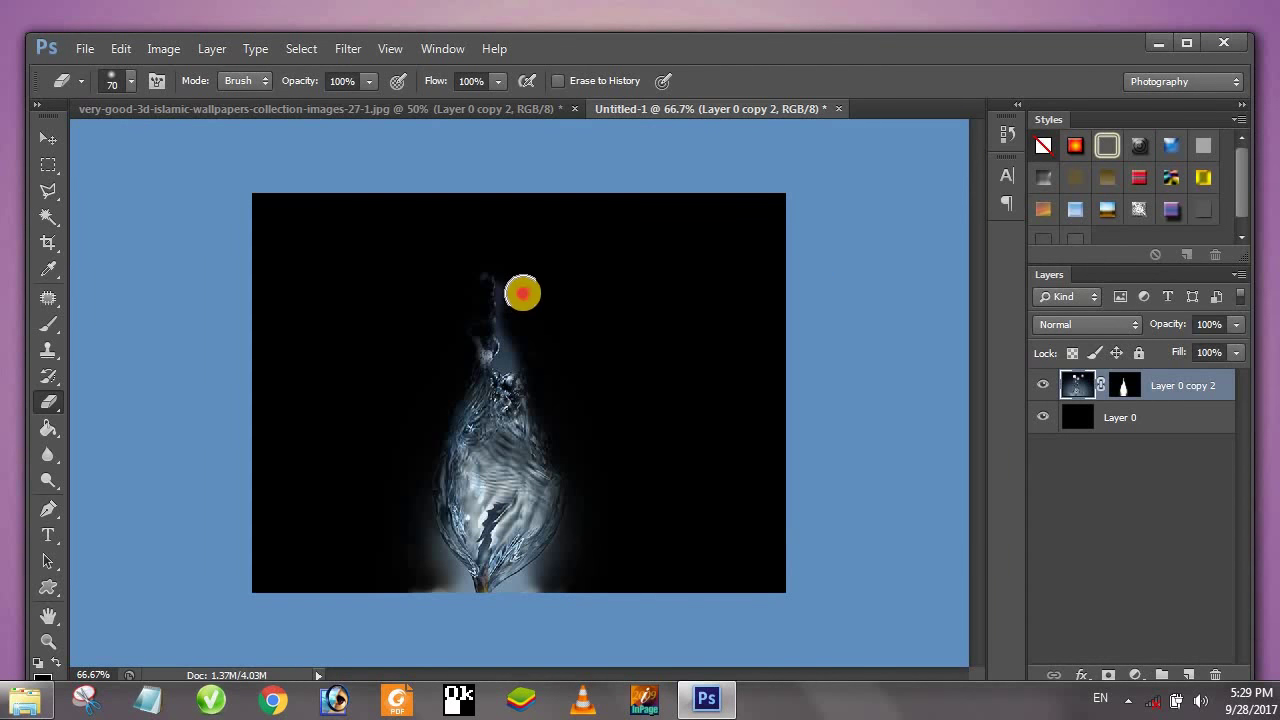
right_click(569, 289)
drag(655, 342, 706, 342)
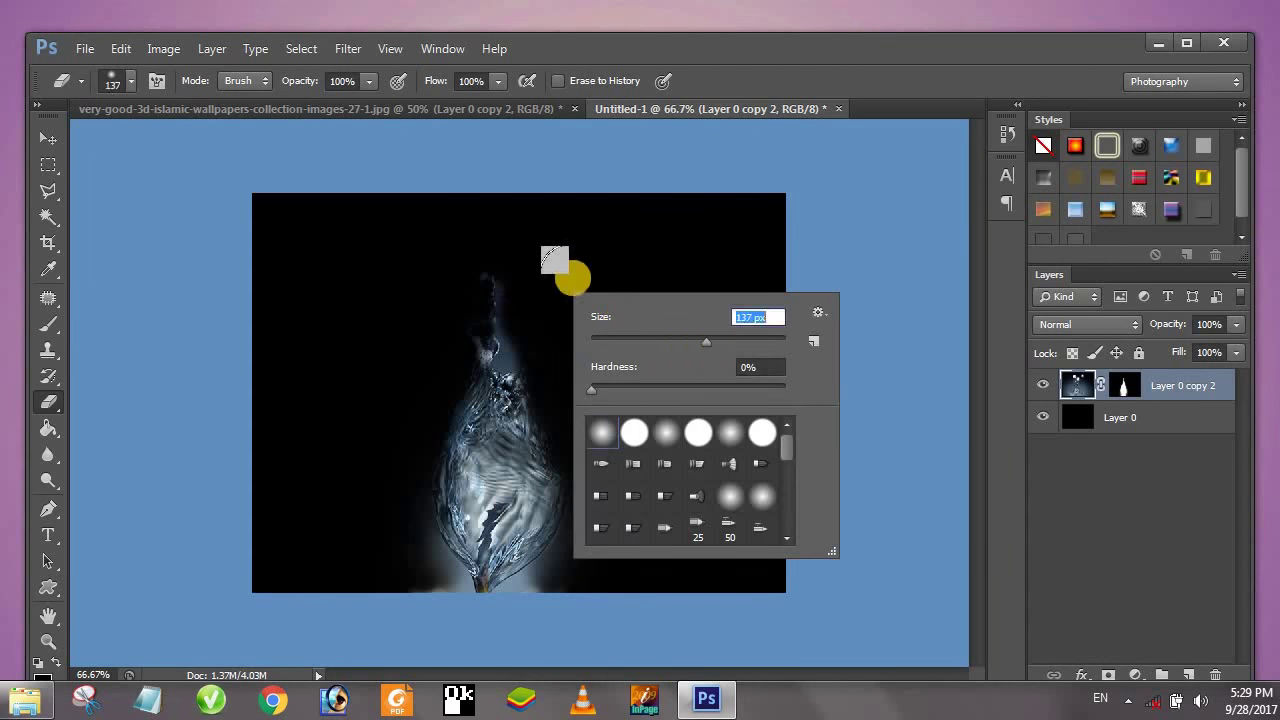
click(564, 280)
Erase the stray dark patches around the flame's tip and sides.
mouse_move(519, 281)
mouse_down()
mouse_move(531, 337)
mouse_move(517, 320)
mouse_move(601, 431)
mouse_move(603, 463)
mouse_move(586, 460)
mouse_move(589, 514)
mouse_move(539, 587)
mouse_move(430, 588)
mouse_move(417, 574)
mouse_up()
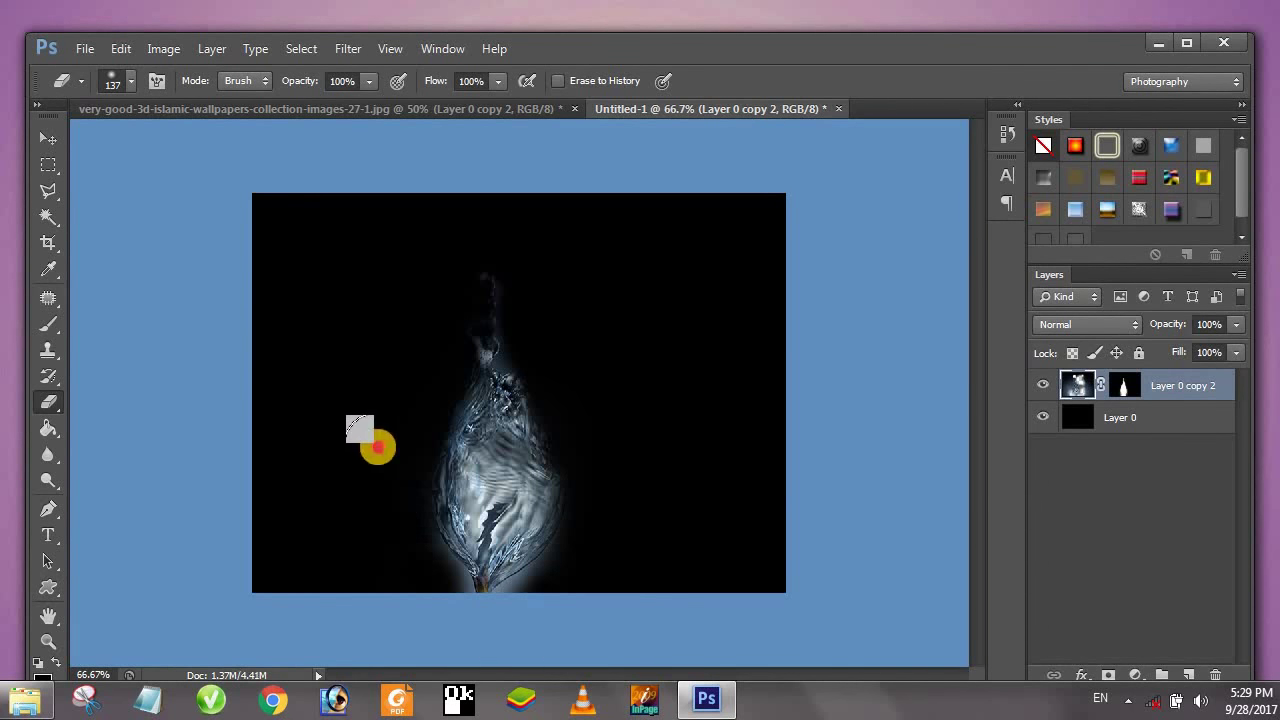
mouse_move(593, 657)
mouse_down()
mouse_move(538, 617)
mouse_move(571, 566)
mouse_up()
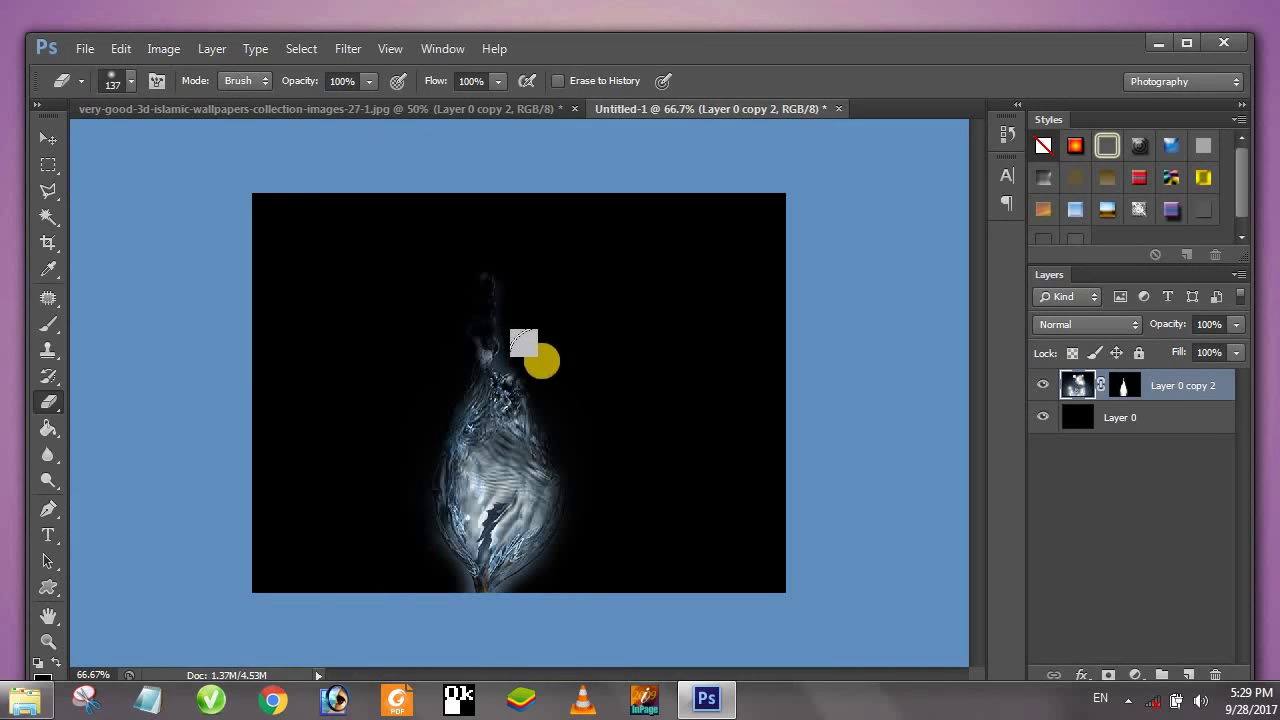
click(536, 348)
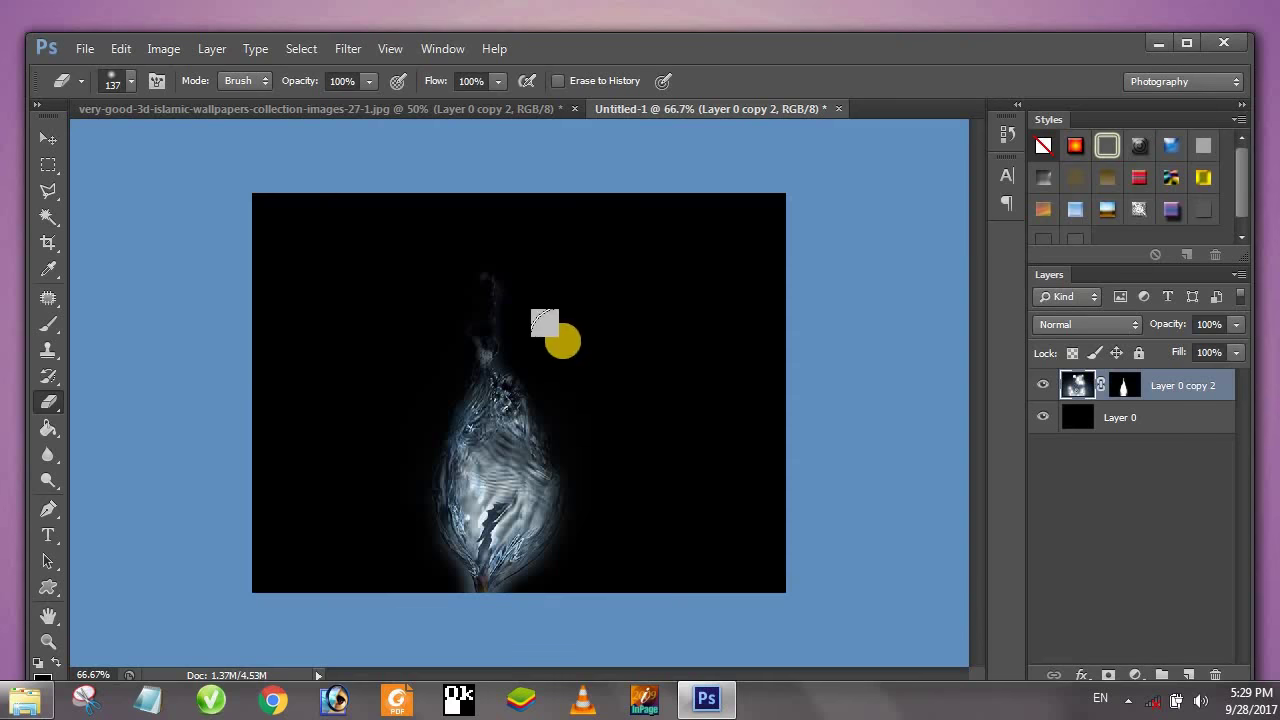
Zoom the view to 100%.
key(z)
scroll(561, 342, up, 2)
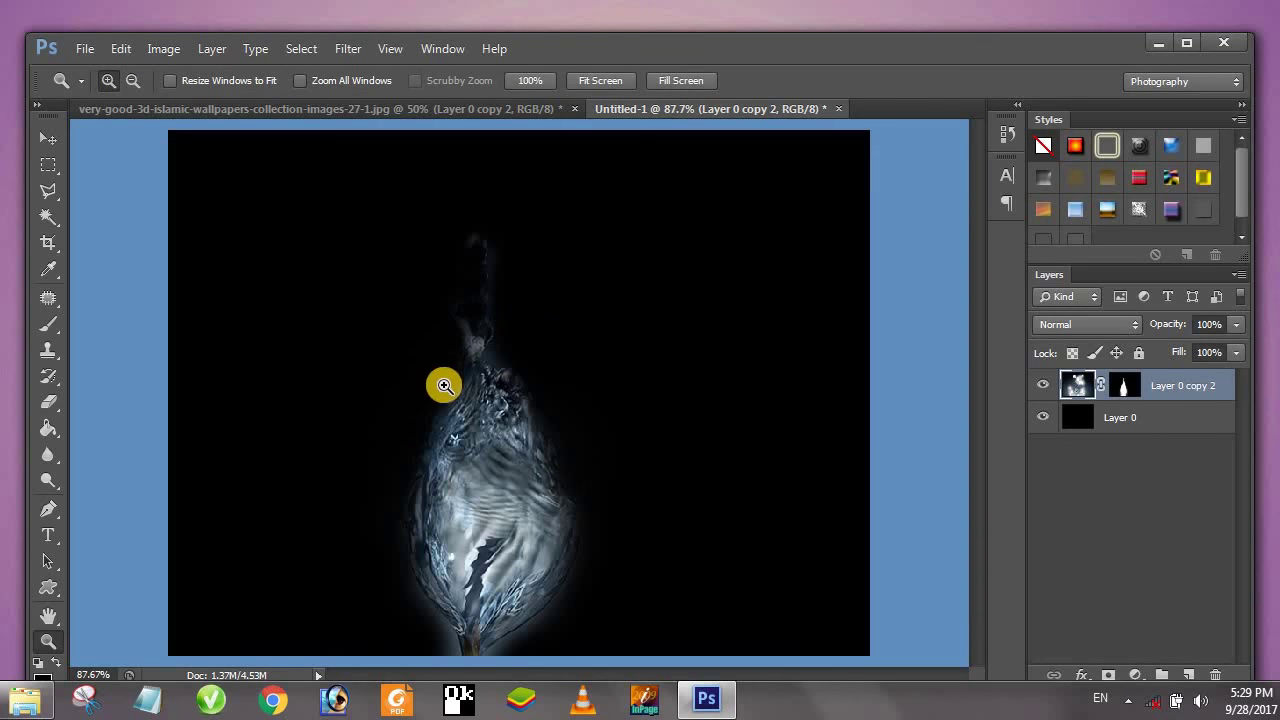
right_click(476, 312)
click(484, 334)
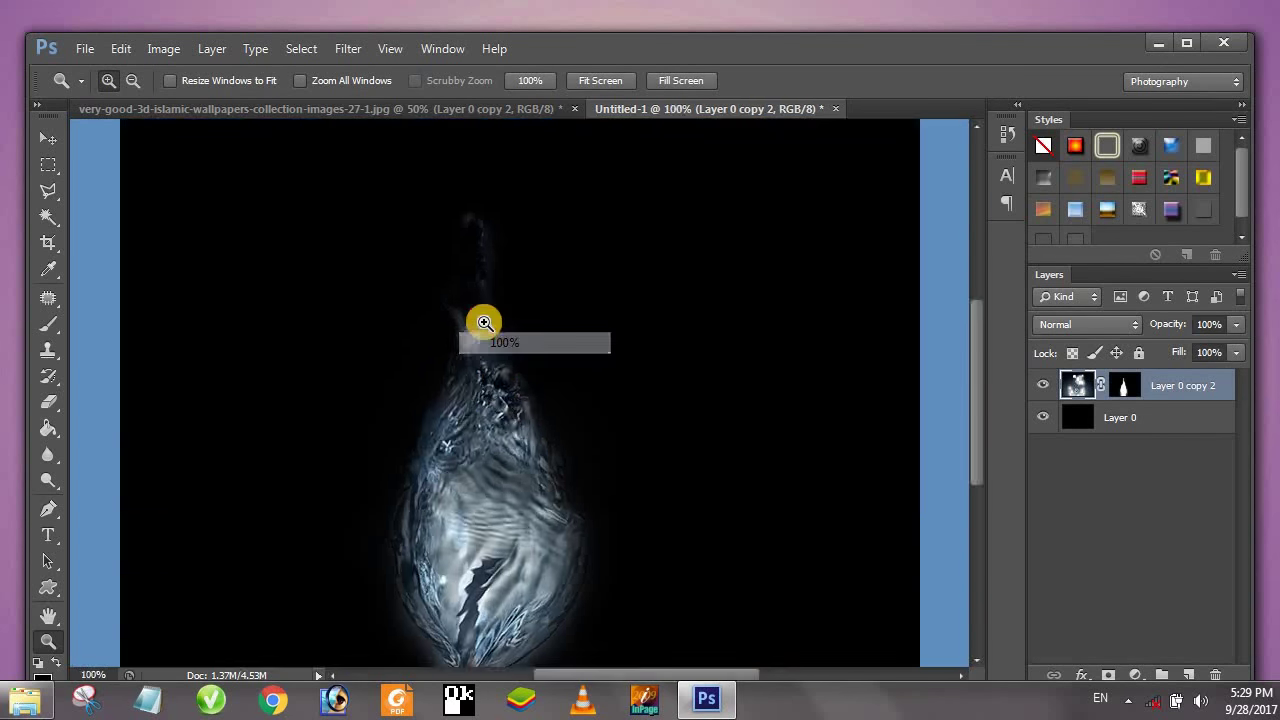